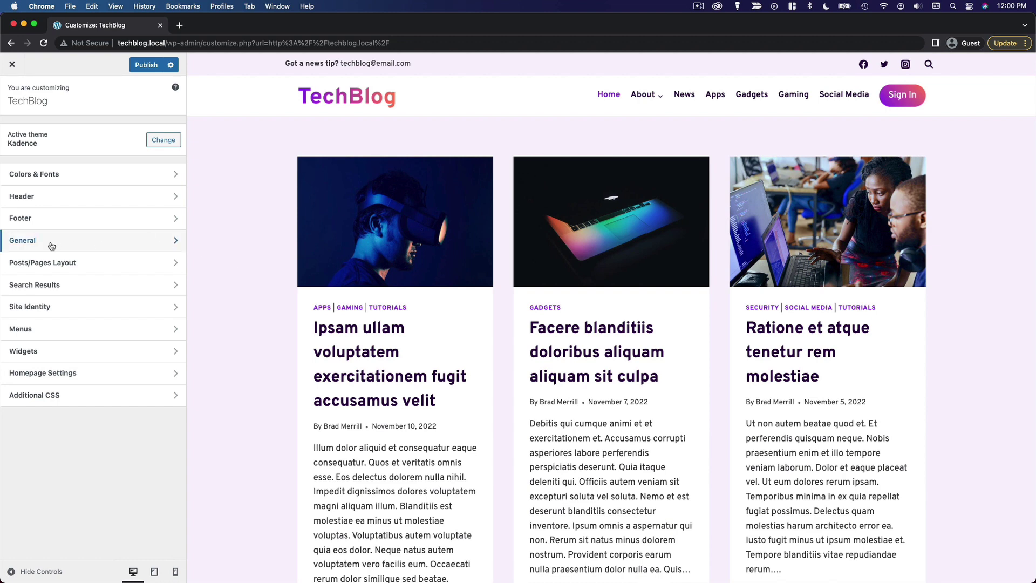
# Step: Test-drag Content Max Width under General > Layout, then reset it to 1290 px
pyautogui.click(88, 247)
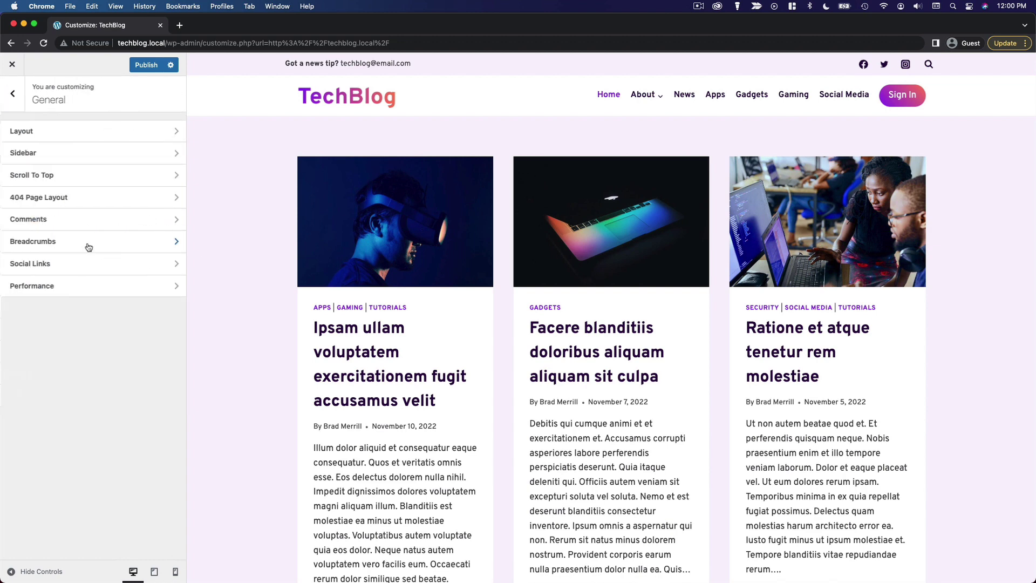
pyautogui.click(58, 137)
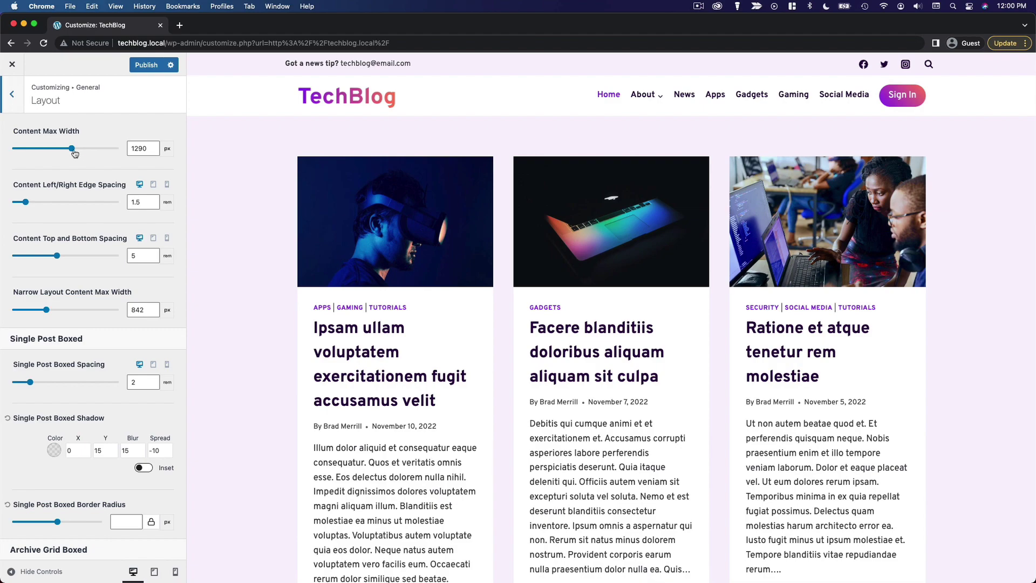
pyautogui.moveTo(73, 149); pyautogui.dragTo(48, 155)
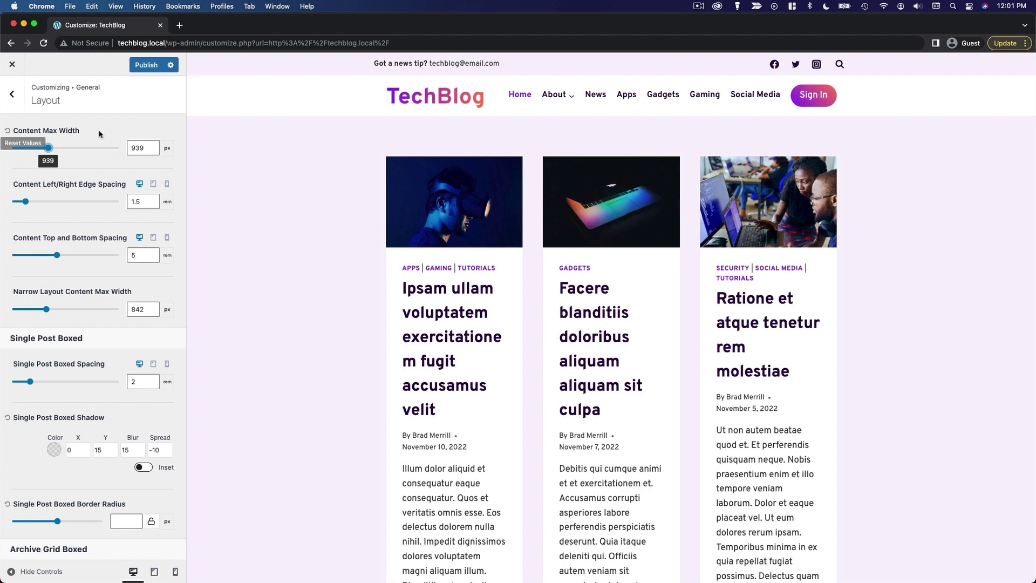
pyautogui.click(7, 131)
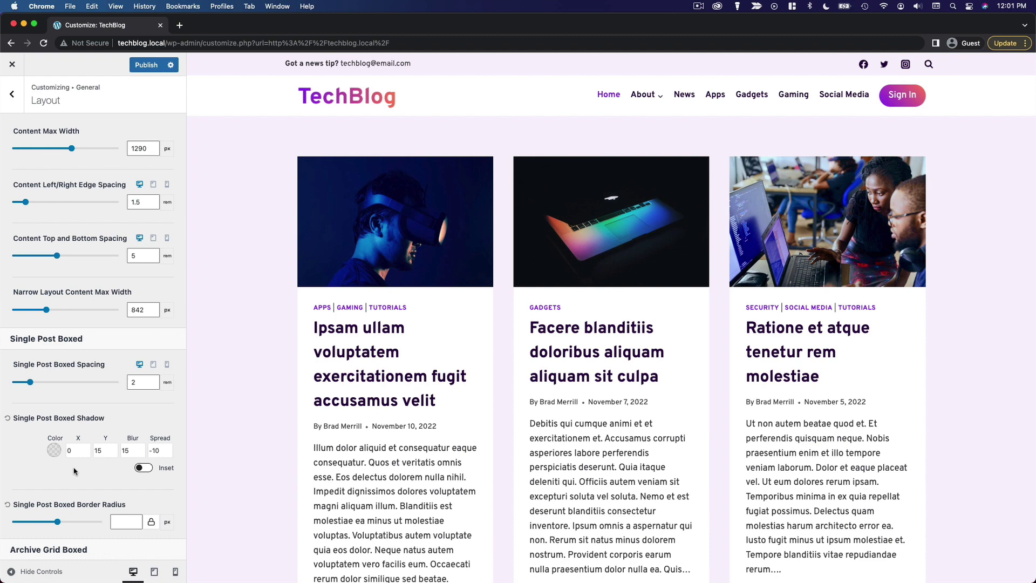
pyautogui.scroll(-5, 75, 471)
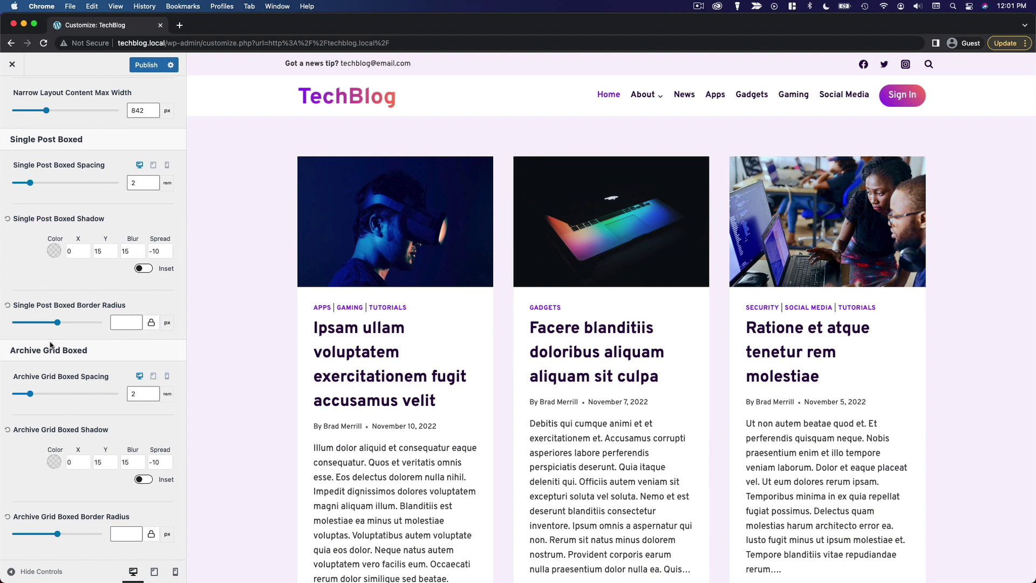
pyautogui.scroll(5, 58, 494)
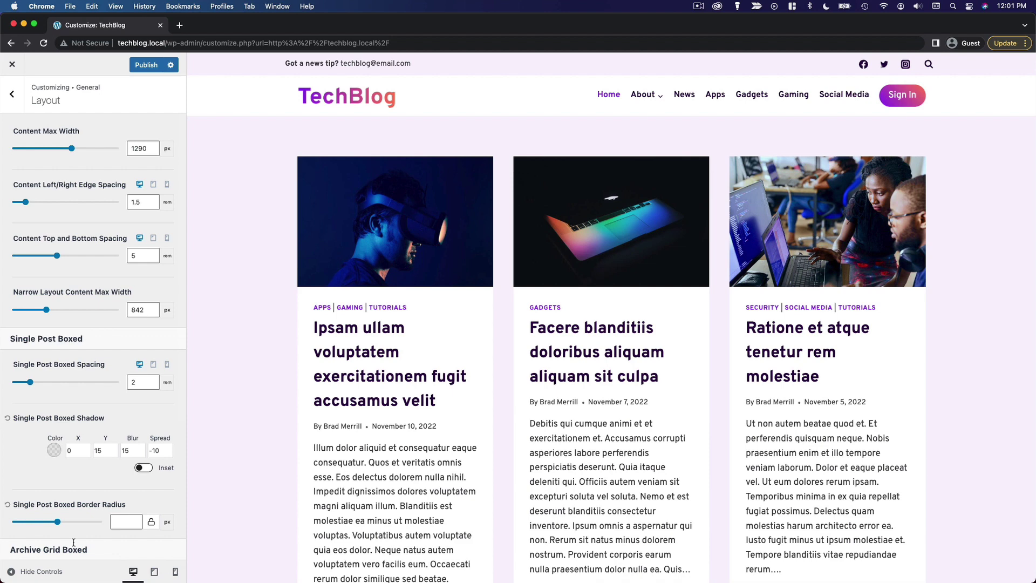
pyautogui.click(13, 96)
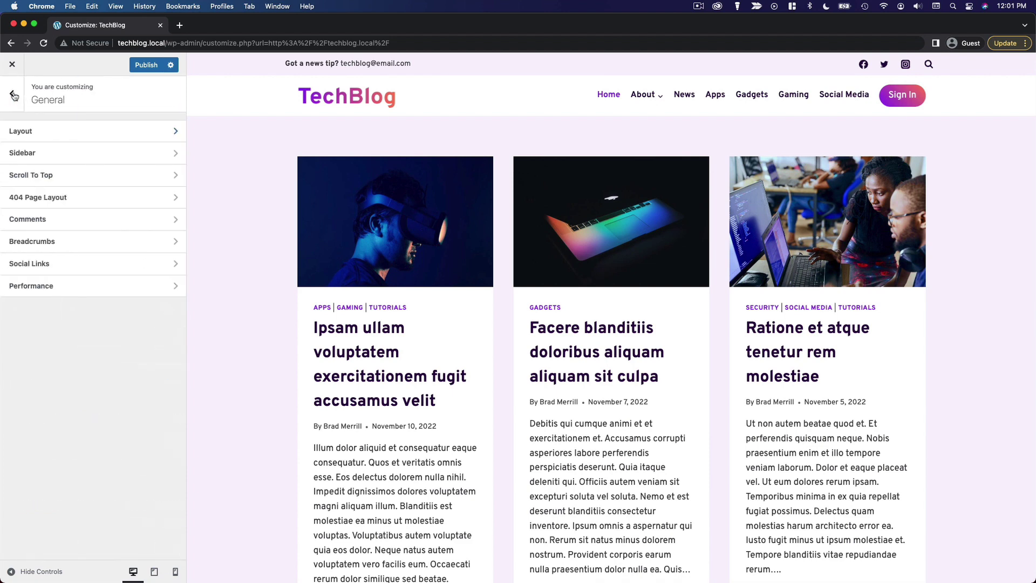
# Step: Open Posts/Pages Layout > Page Layout and preview the About TechBlog page
pyautogui.click(13, 96)
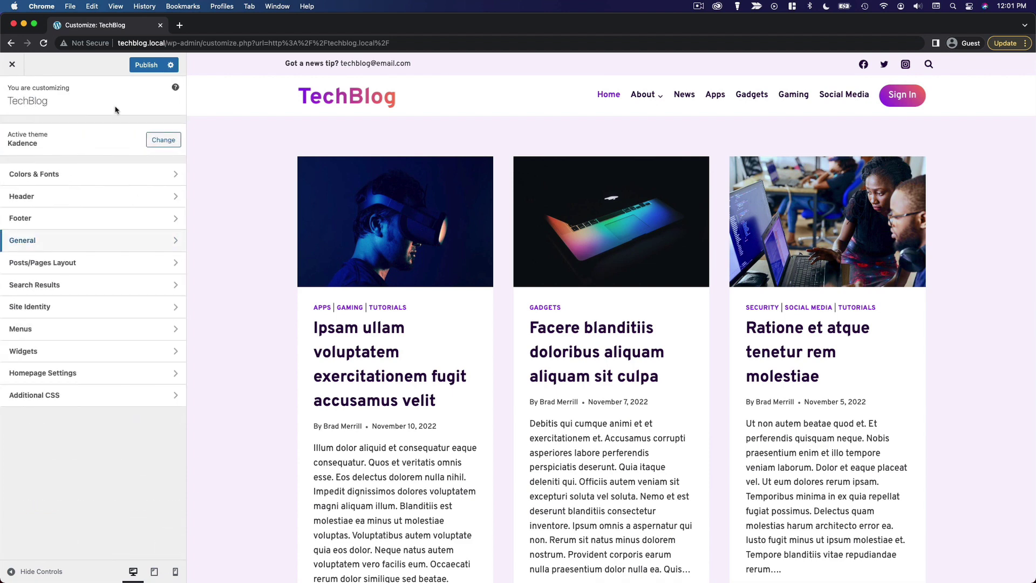
pyautogui.click(92, 268)
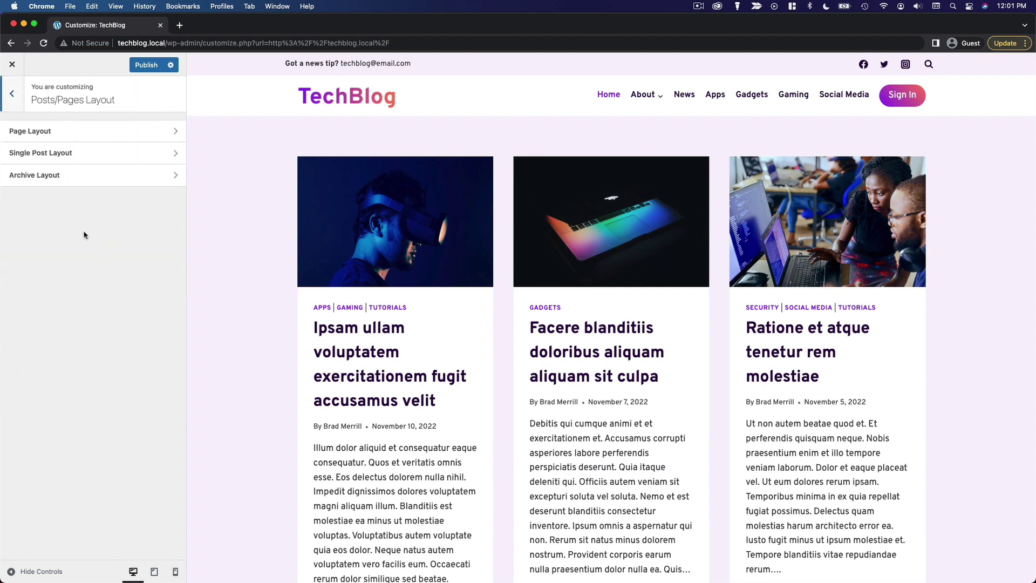
pyautogui.click(42, 132)
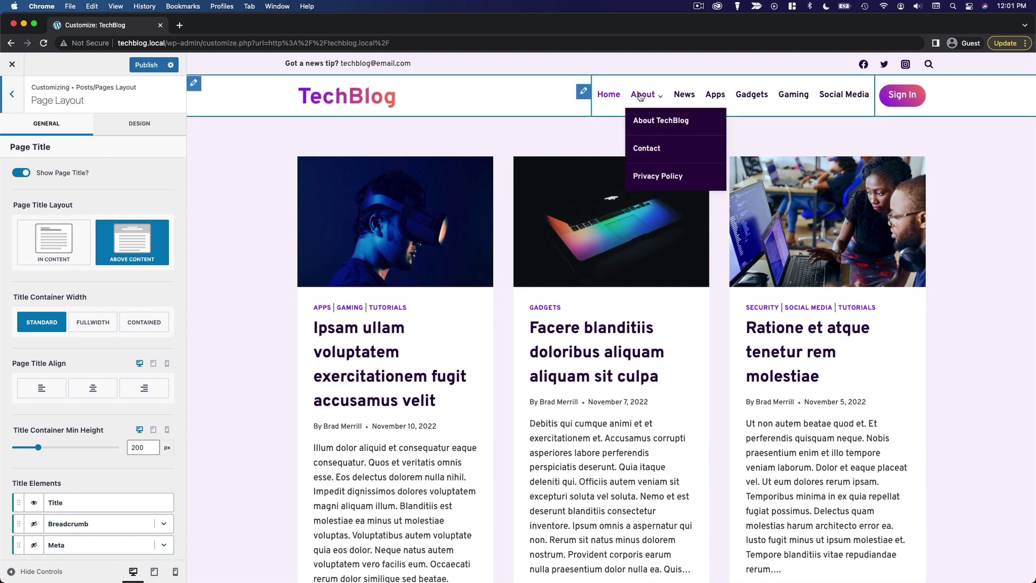
pyautogui.click(648, 118)
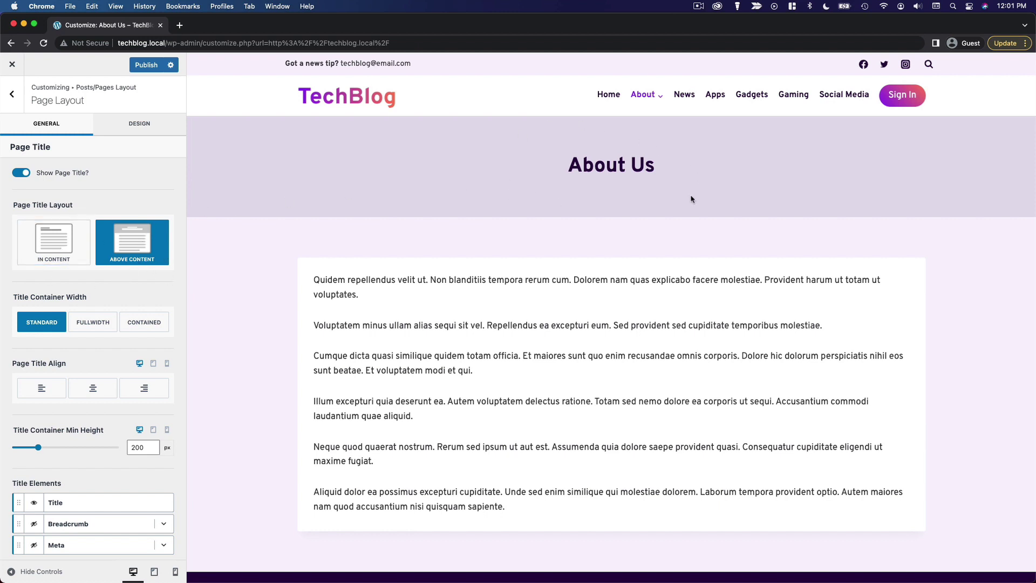
# Step: Set Page Title Layout to In Content, leaving Breadcrumb and Meta hidden
pyautogui.click(58, 249)
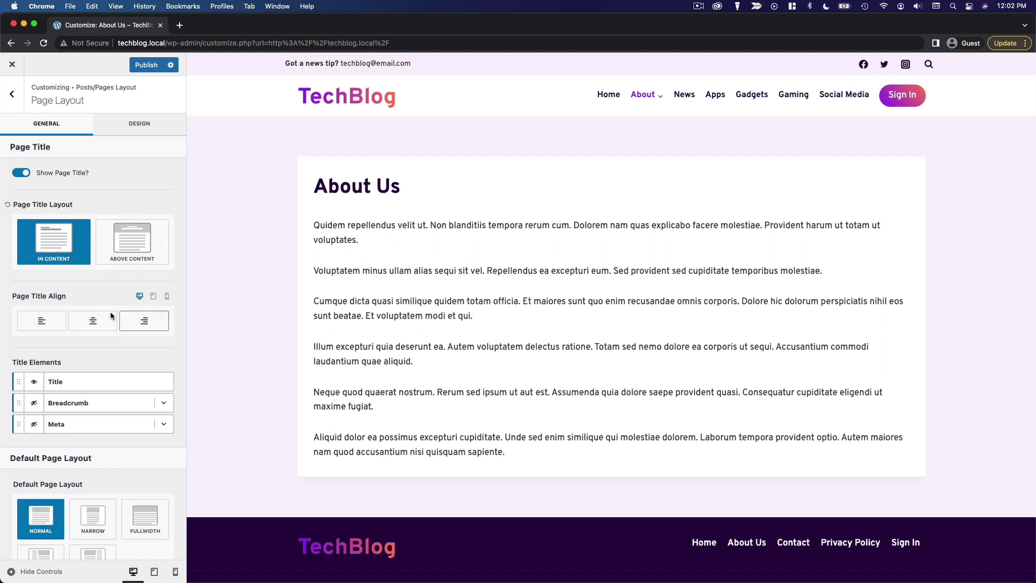
pyautogui.scroll(-5, 105, 287)
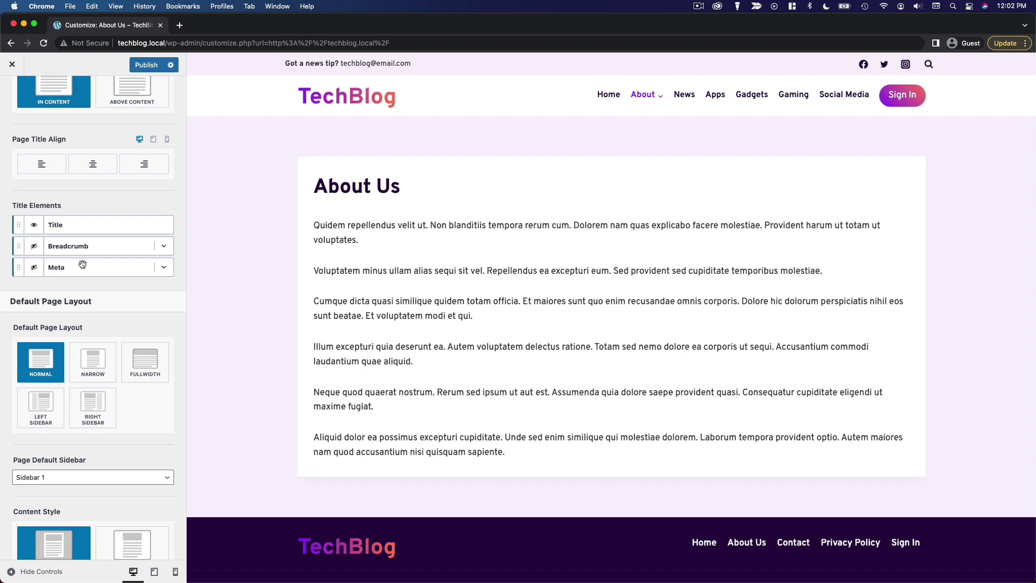
pyautogui.click(33, 248)
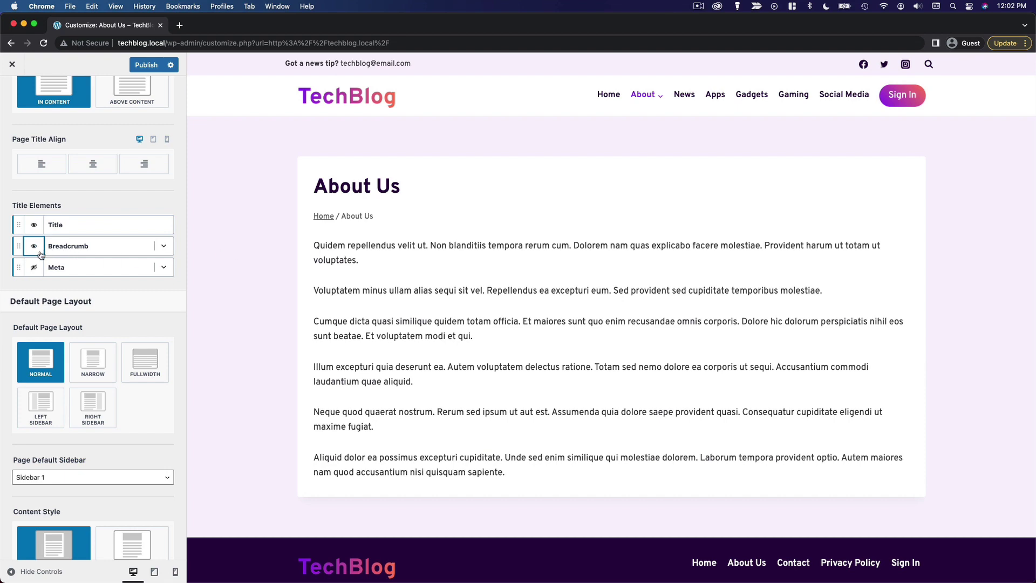
pyautogui.click(34, 247)
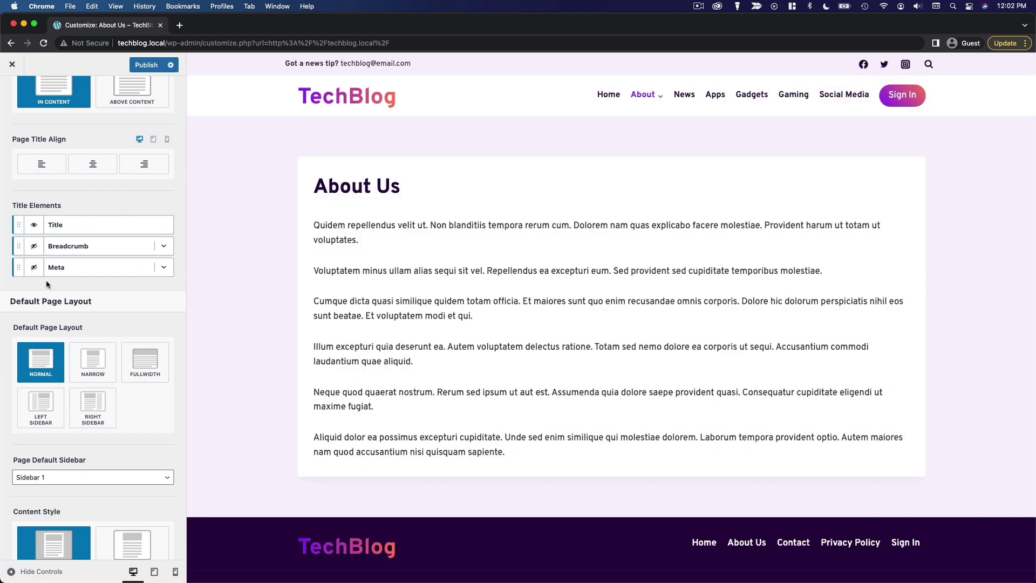
pyautogui.click(38, 273)
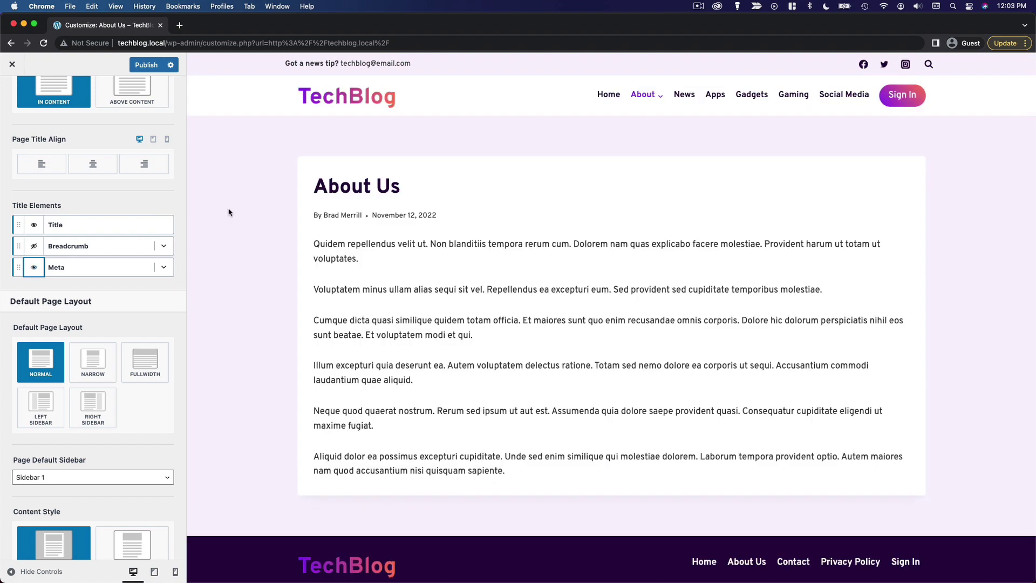
pyautogui.click(31, 270)
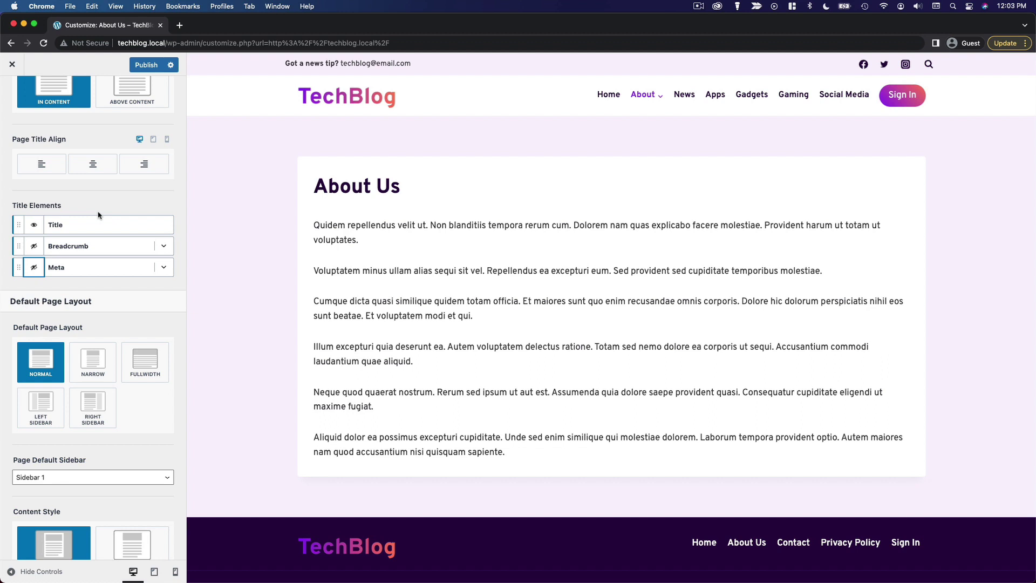
pyautogui.scroll(-4, 143, 264)
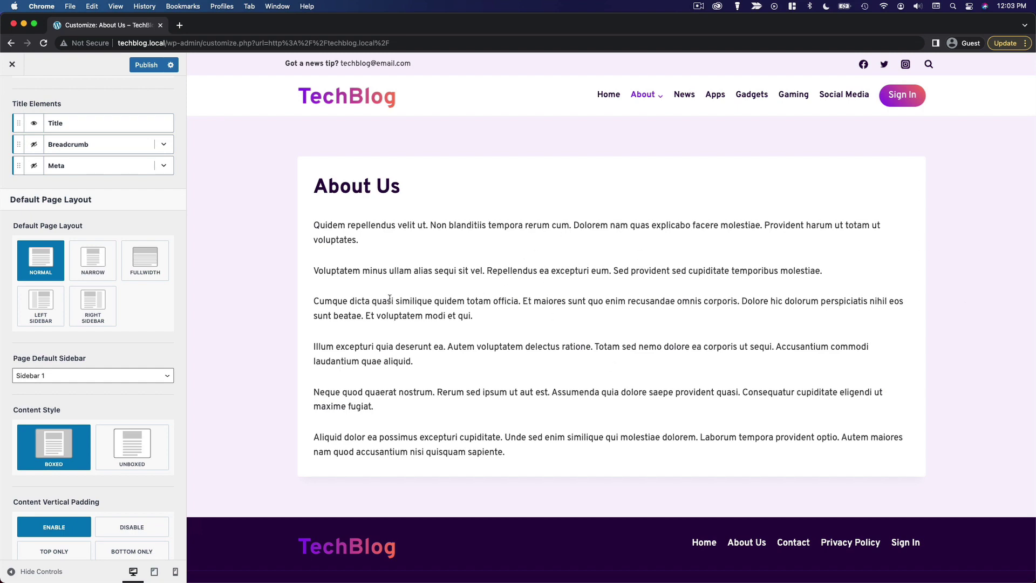
# Step: Set Default Page Layout to Narrow after briefly trying Normal
pyautogui.click(96, 263)
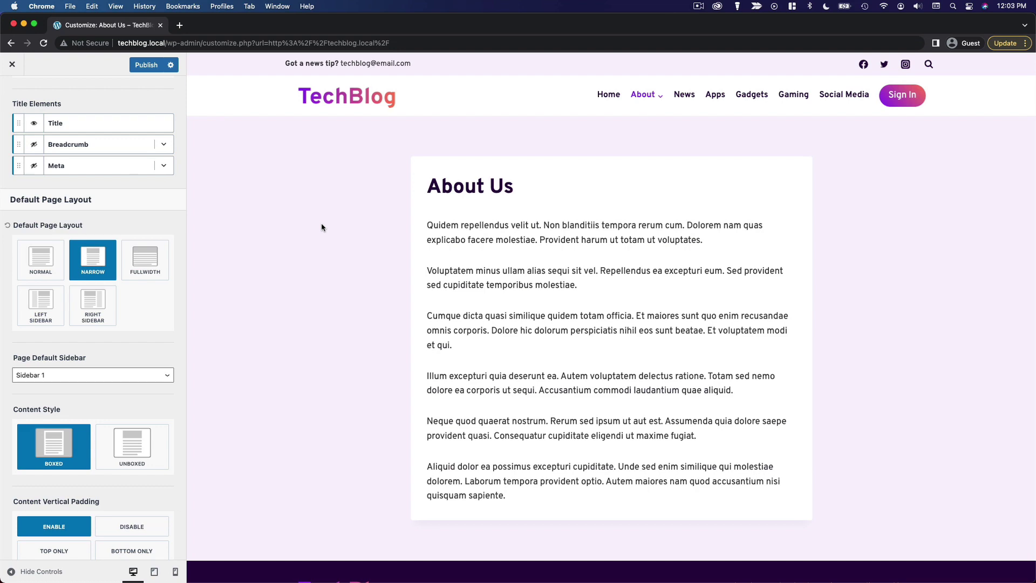
pyautogui.click(42, 263)
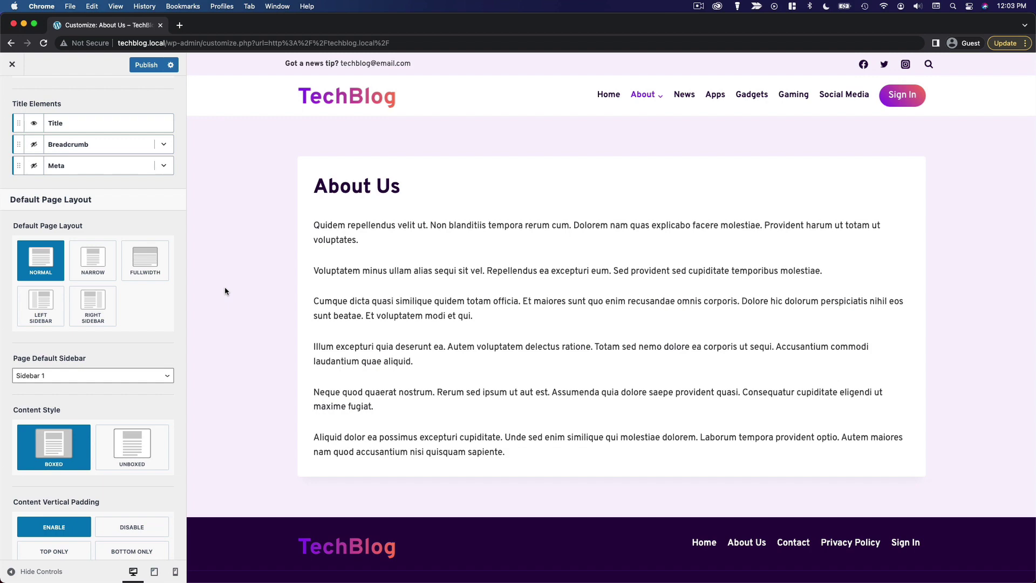
pyautogui.click(109, 282)
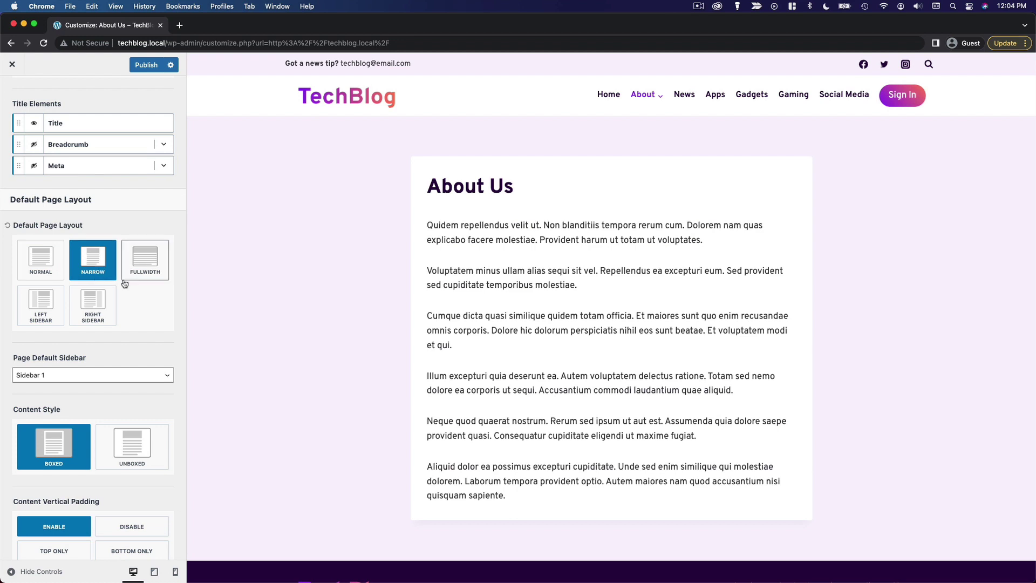
pyautogui.scroll(5, 120, 290)
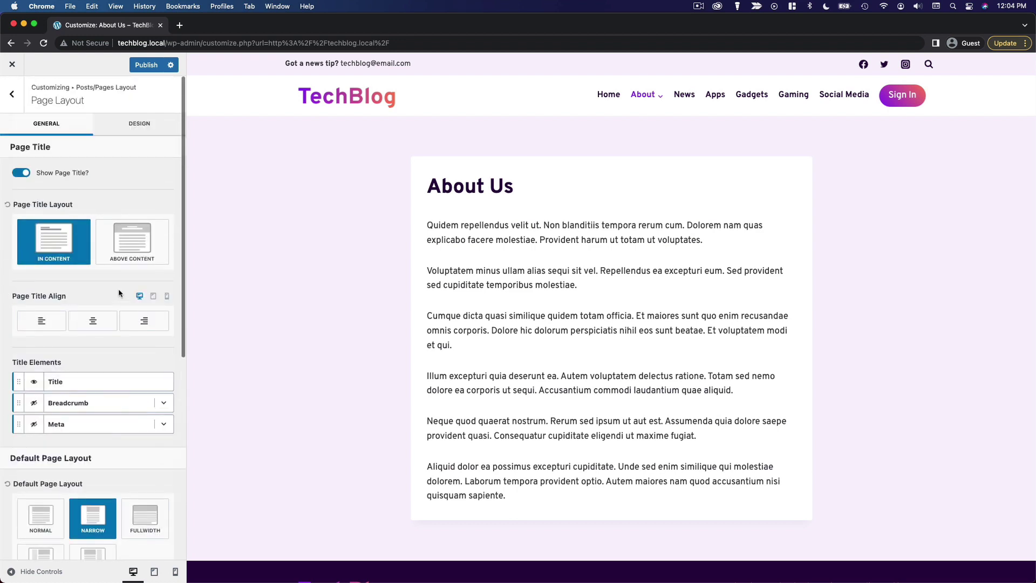
# Step: In General > Layout, reset Narrow Layout Content Max Width to 842 px after a test drag
pyautogui.click(13, 95)
pyautogui.click(13, 92)
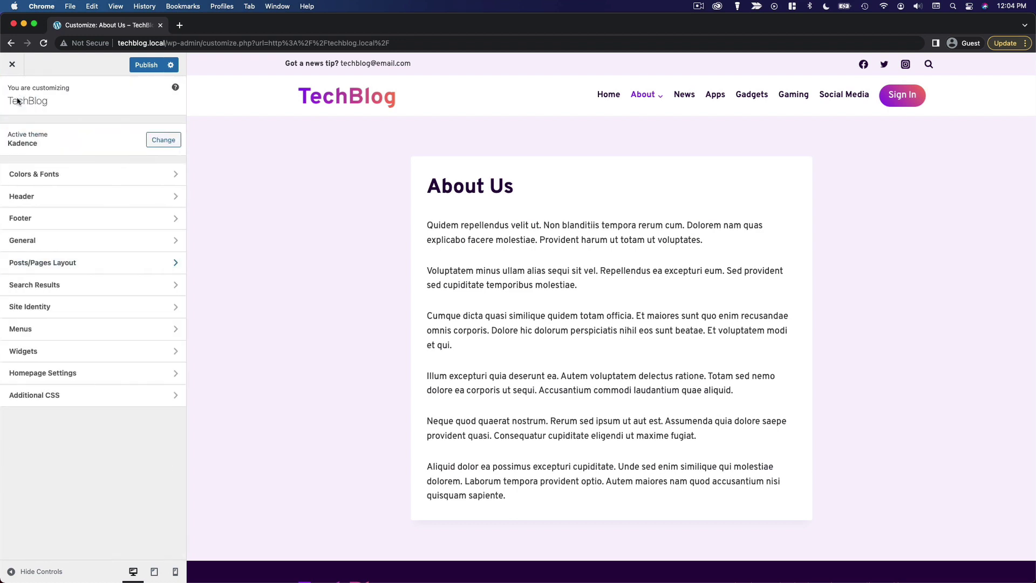
pyautogui.click(77, 241)
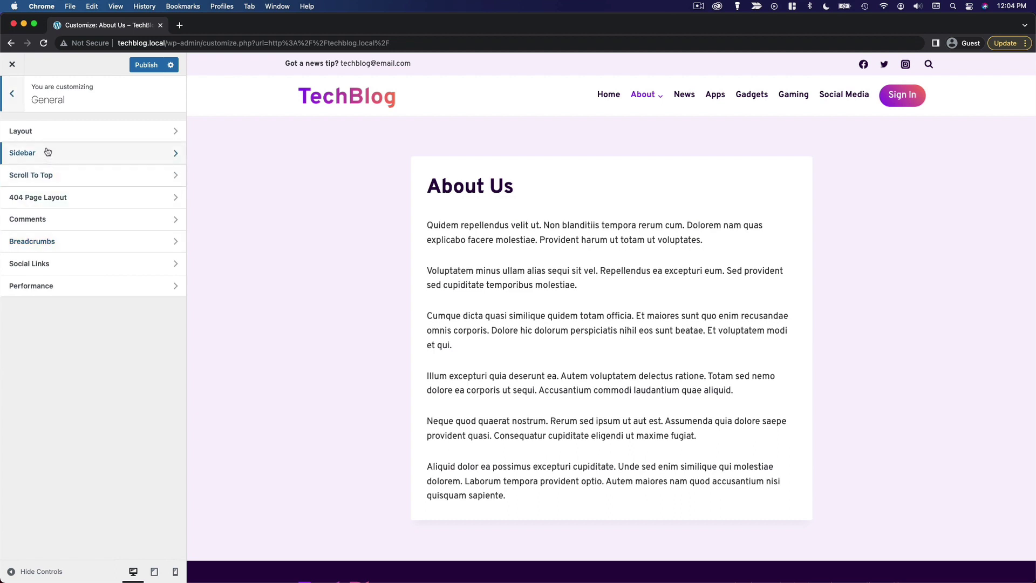
pyautogui.click(48, 133)
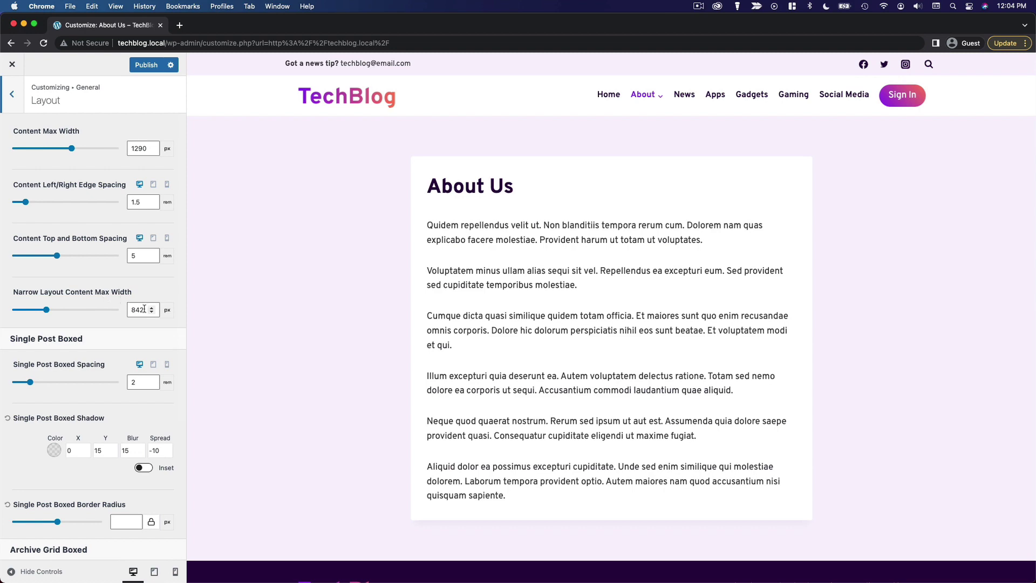
pyautogui.moveTo(47, 311); pyautogui.dragTo(63, 312)
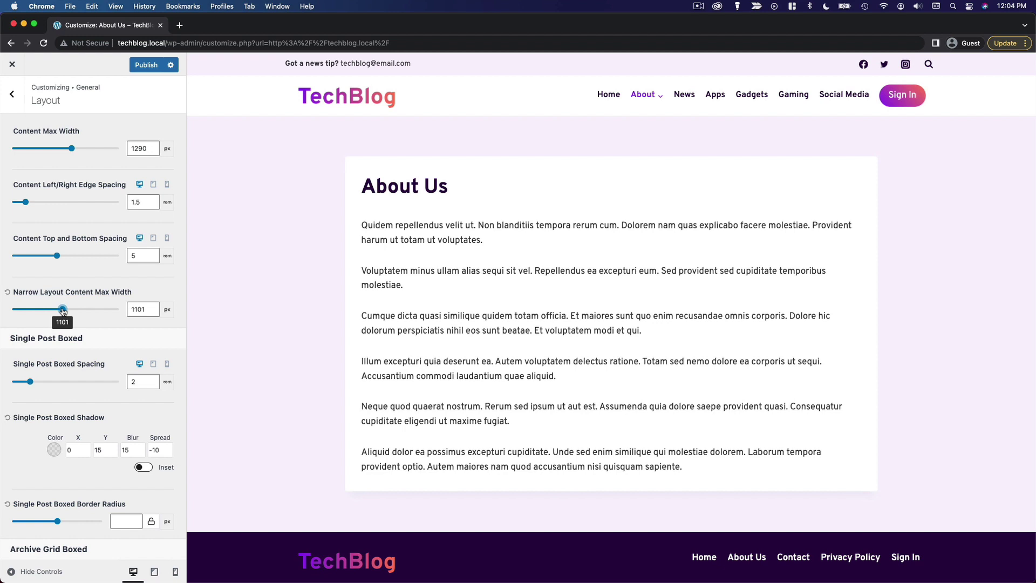
pyautogui.doubleClick(137, 307)
pyautogui.click(7, 292)
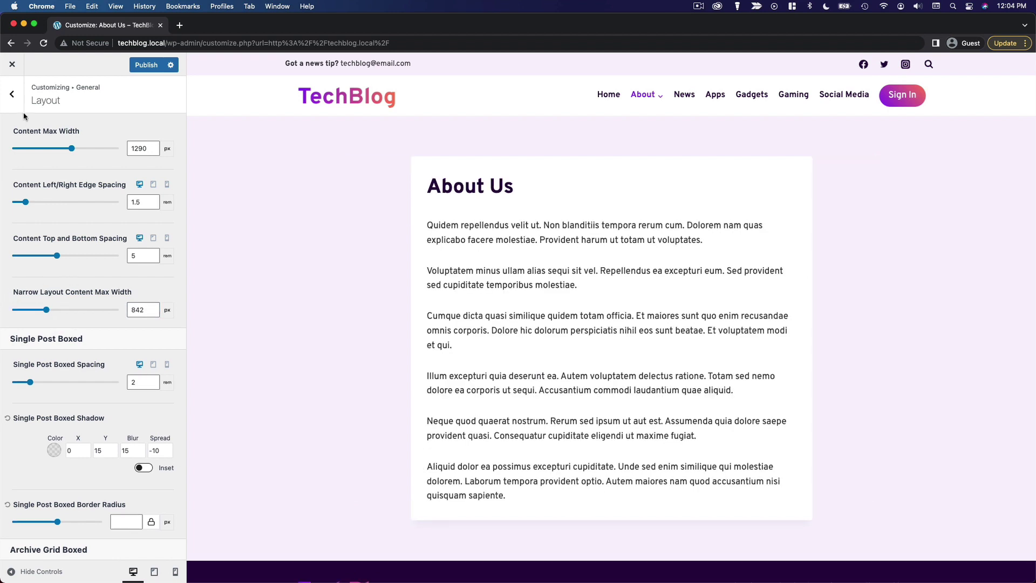
pyautogui.click(21, 111)
pyautogui.click(20, 111)
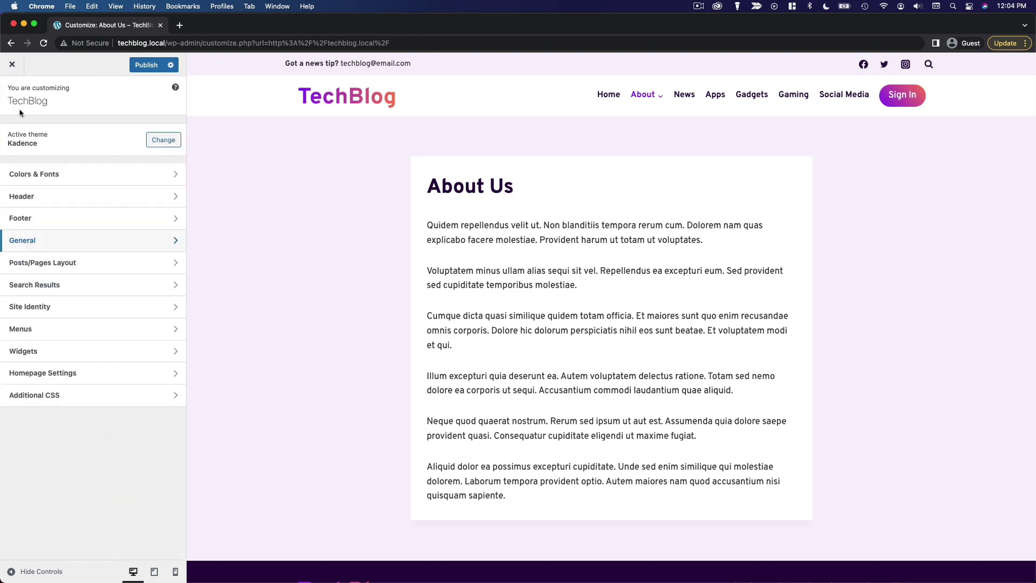
pyautogui.click(80, 263)
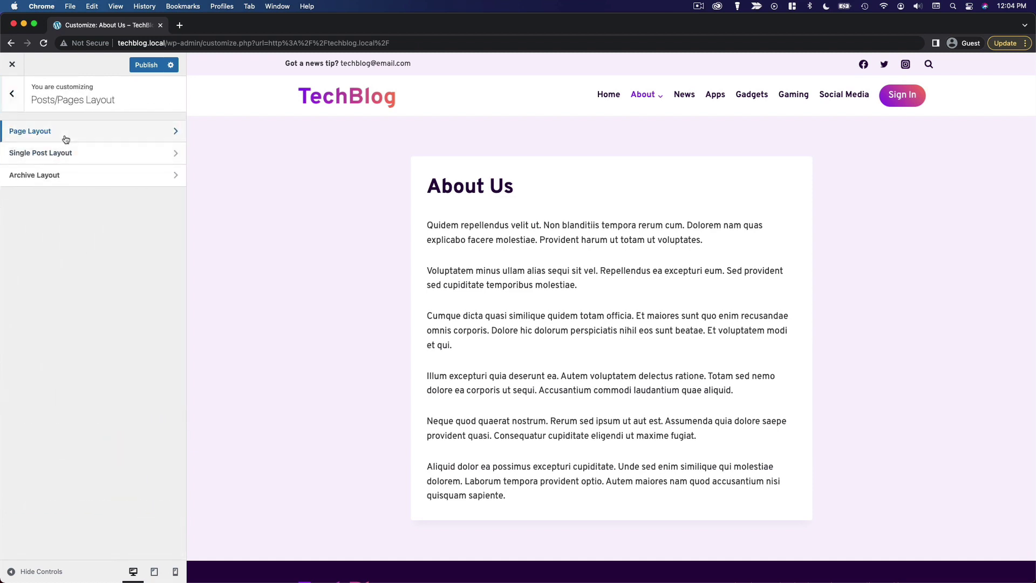
pyautogui.click(65, 139)
pyautogui.scroll(-5, 114, 315)
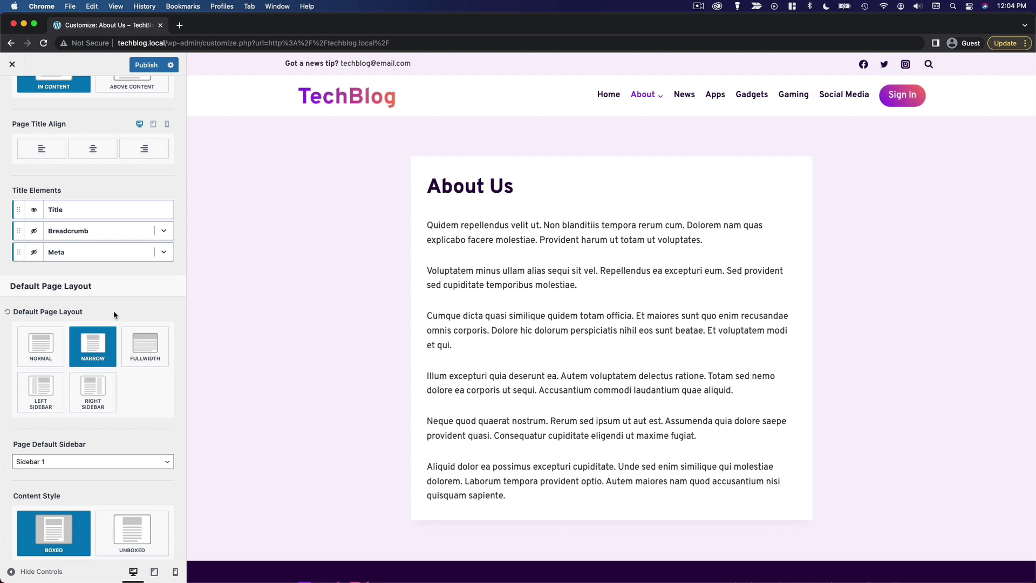
pyautogui.scroll(-4, 114, 315)
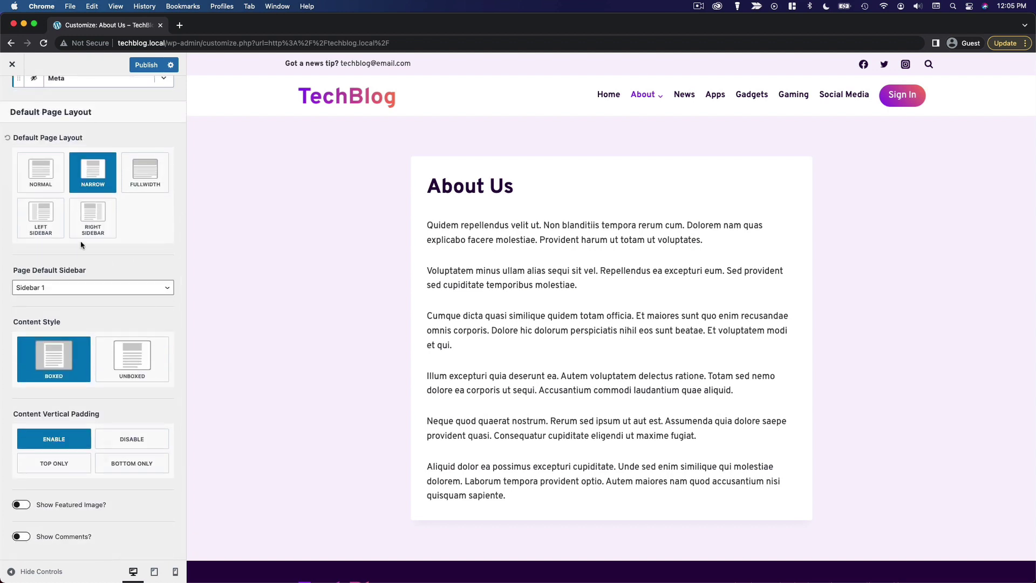
pyautogui.click(92, 232)
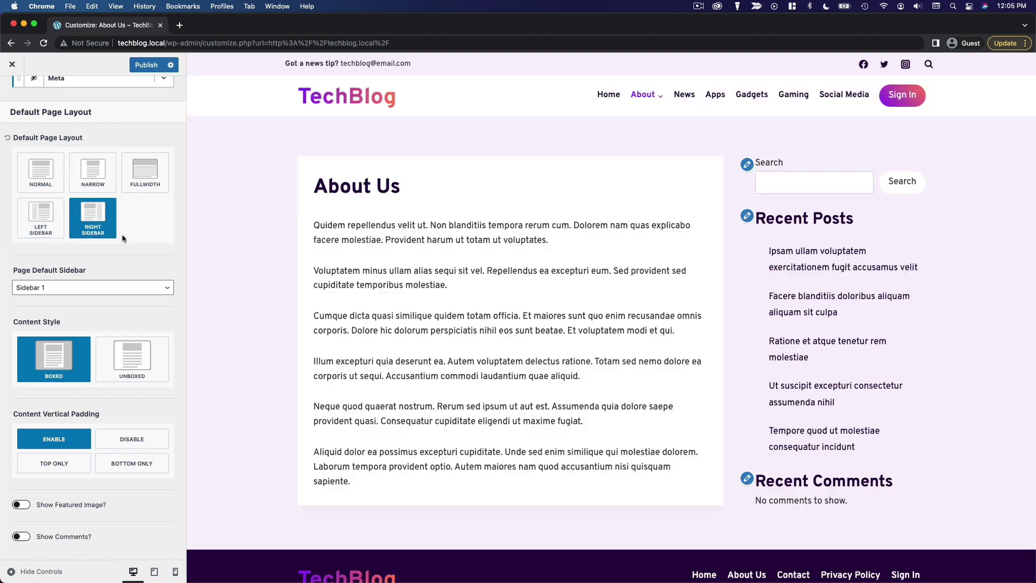
pyautogui.click(69, 293)
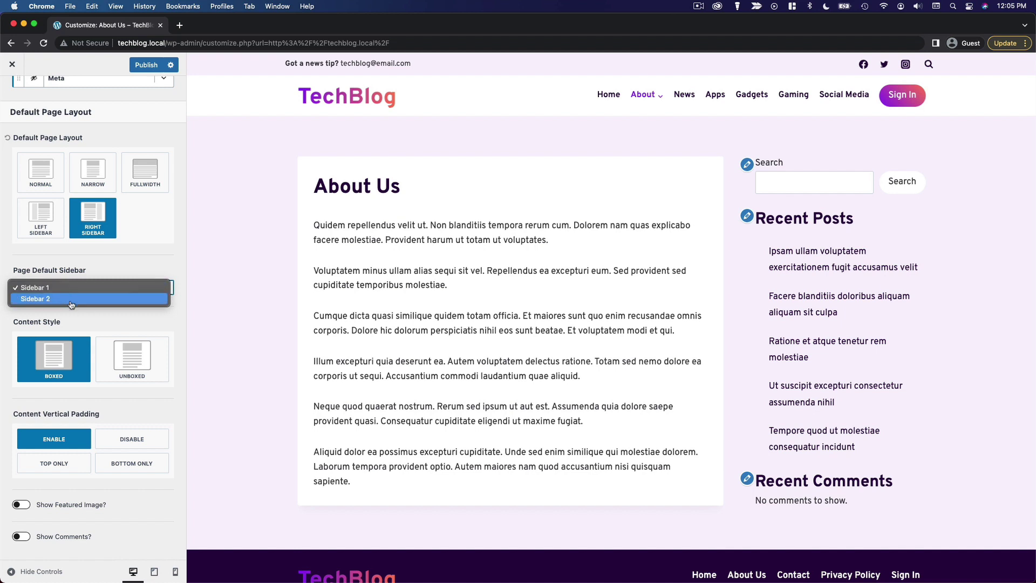
pyautogui.click(105, 268)
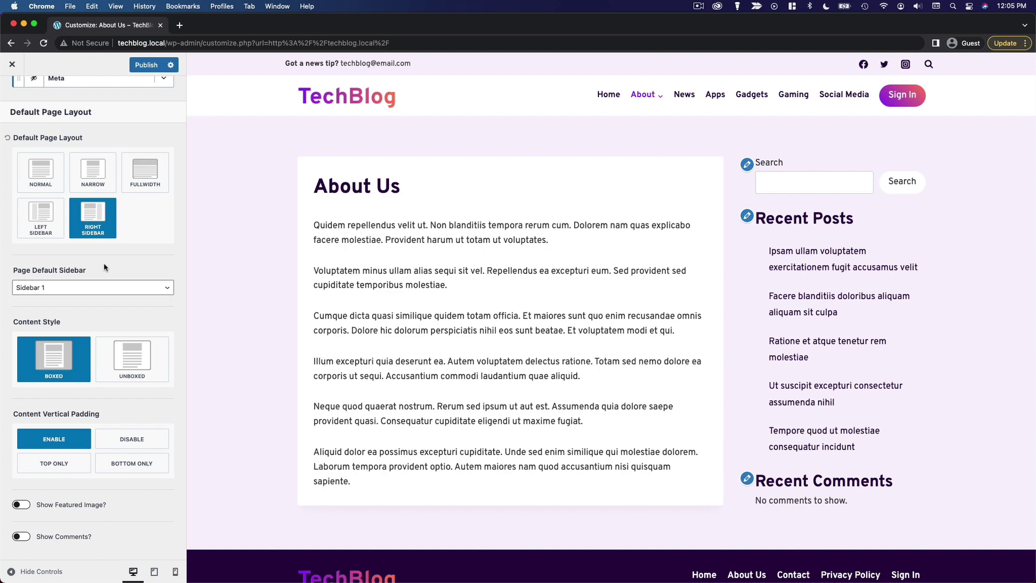
pyautogui.click(105, 172)
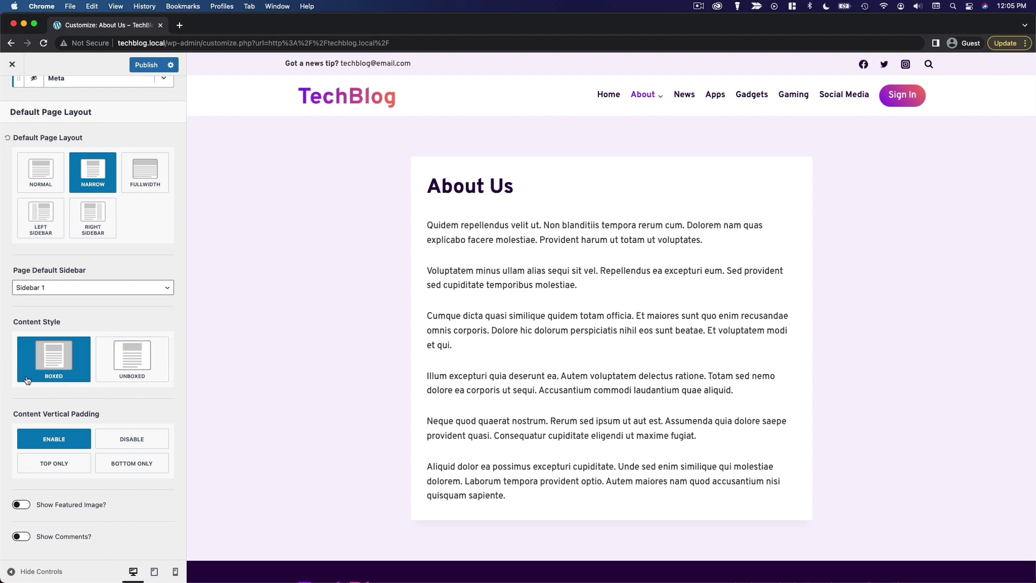
pyautogui.scroll(1, 85, 394)
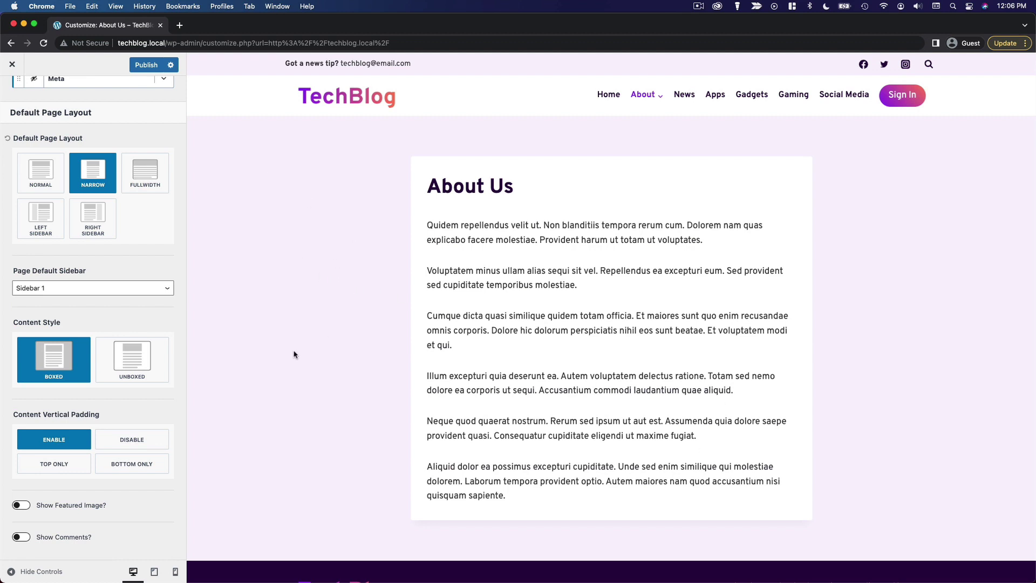
pyautogui.click(154, 382)
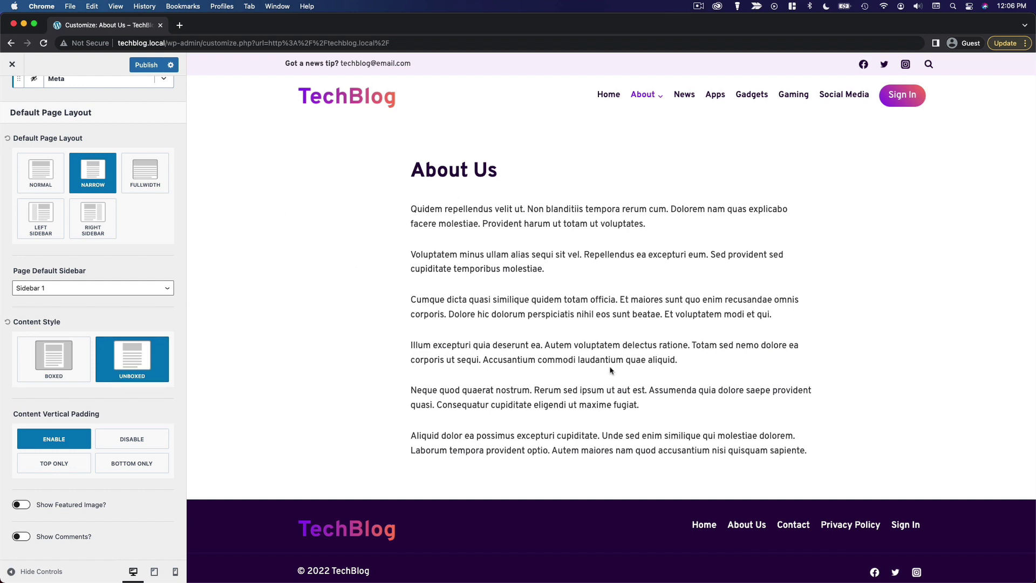
pyautogui.click(87, 373)
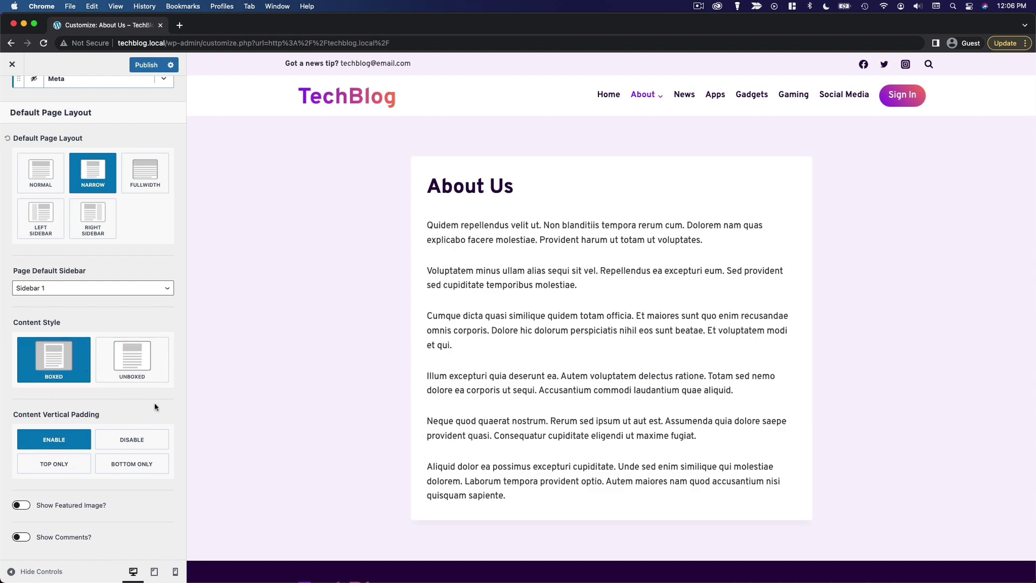
# Step: Keep Content Vertical Padding on Enable after trying Disable, Bottom Only and Top Only
pyautogui.scroll(-1, 146, 402)
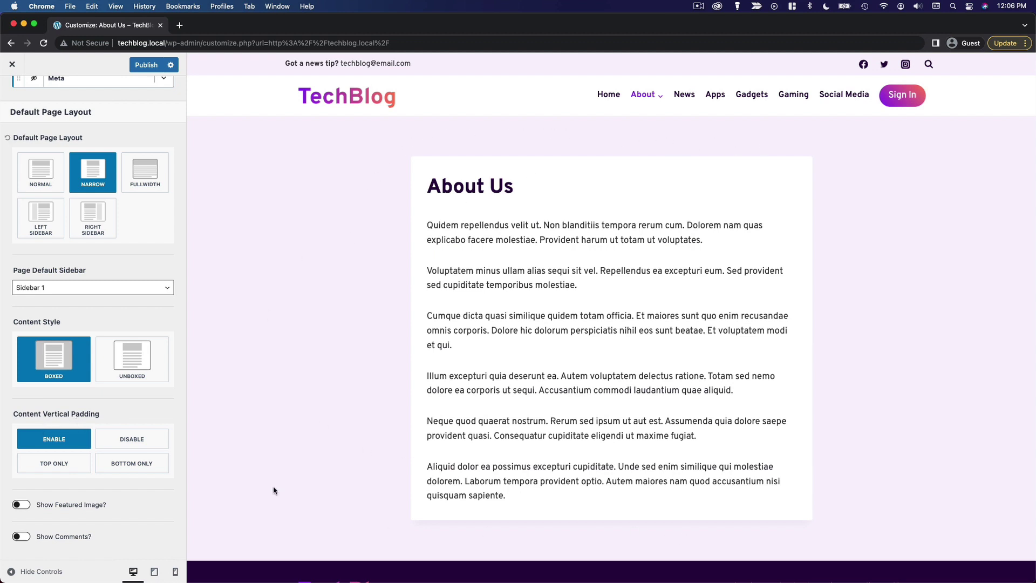
pyautogui.click(143, 448)
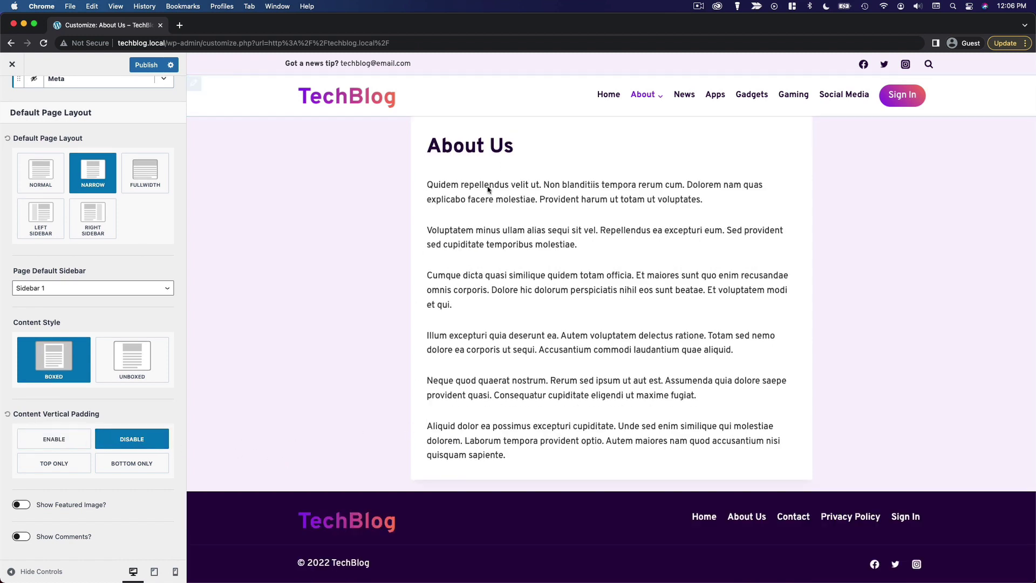
pyautogui.click(59, 439)
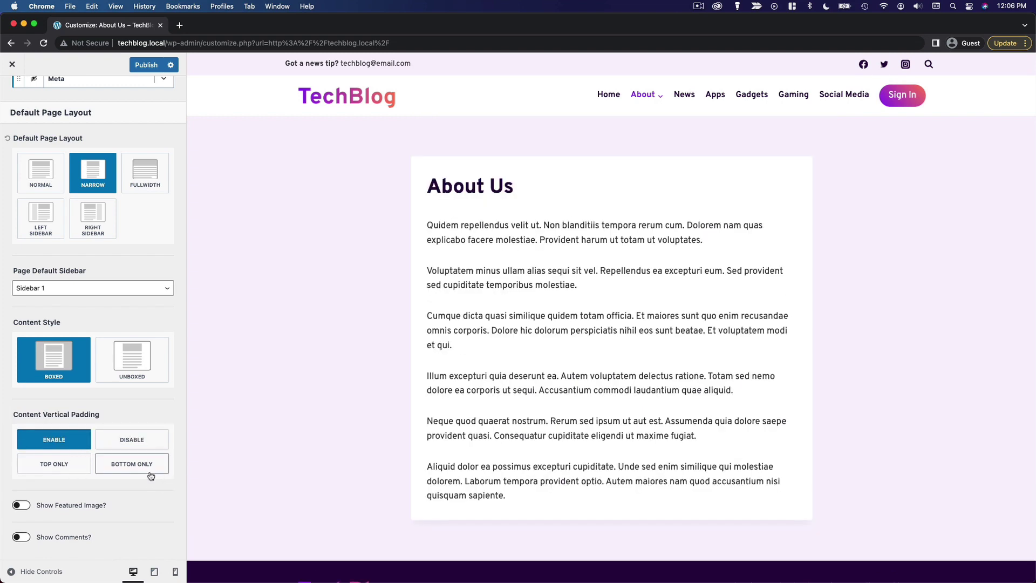
pyautogui.click(147, 469)
pyautogui.click(69, 466)
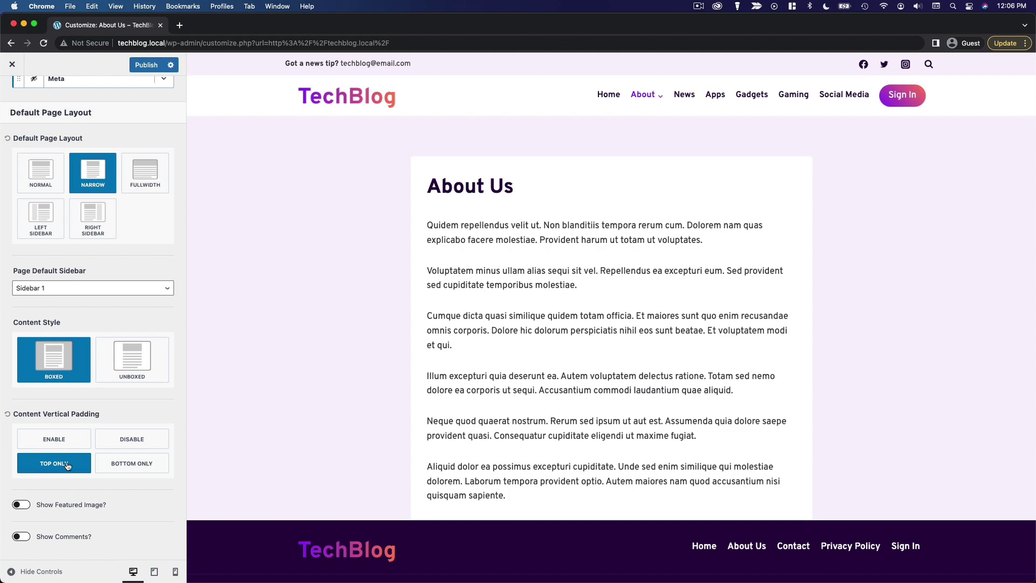
pyautogui.click(136, 446)
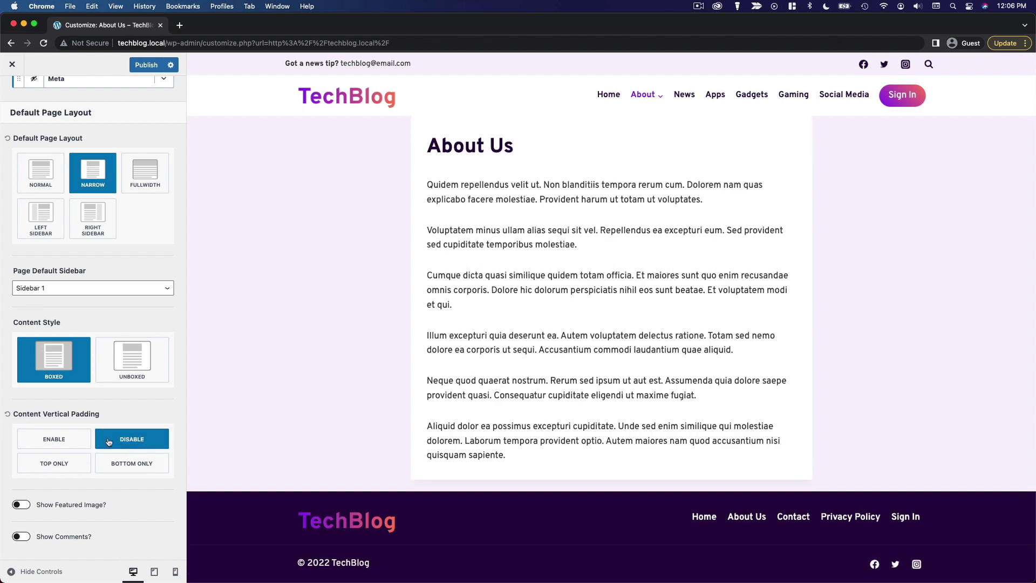
pyautogui.click(49, 446)
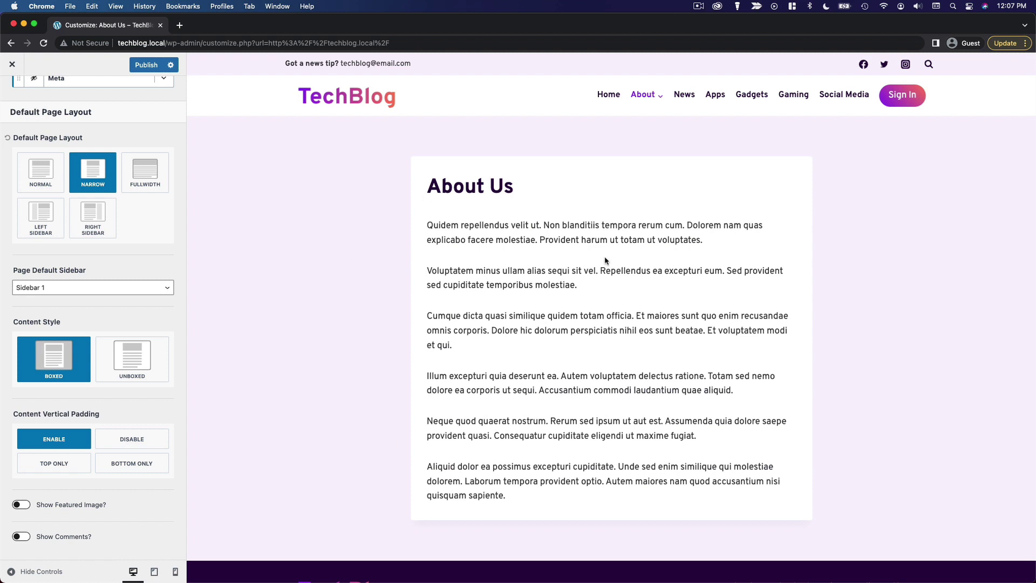
# Step: Show the Privacy Policy page in the preview through the About menu
pyautogui.scroll(-3, 380, 447)
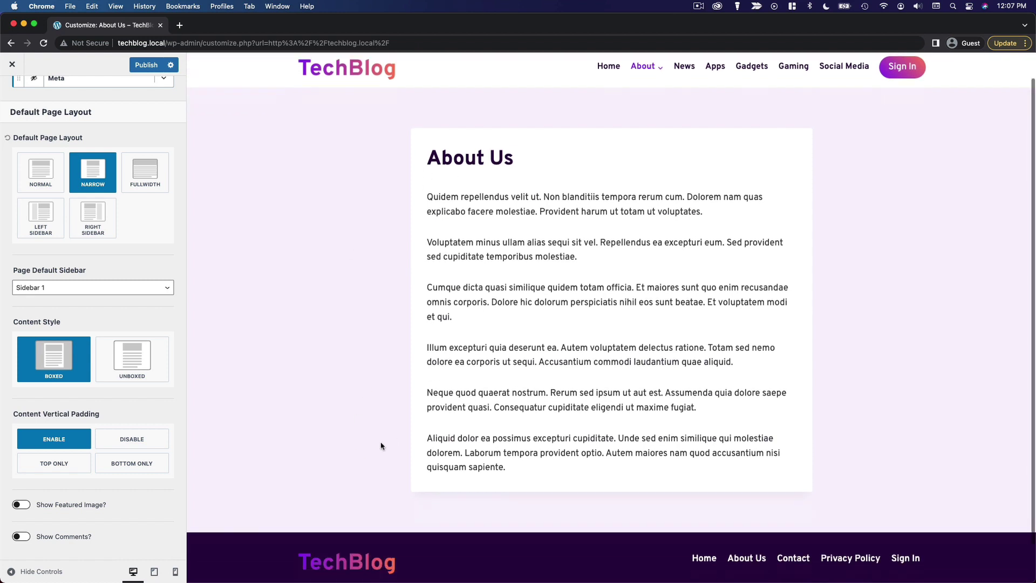
pyautogui.scroll(3, 385, 441)
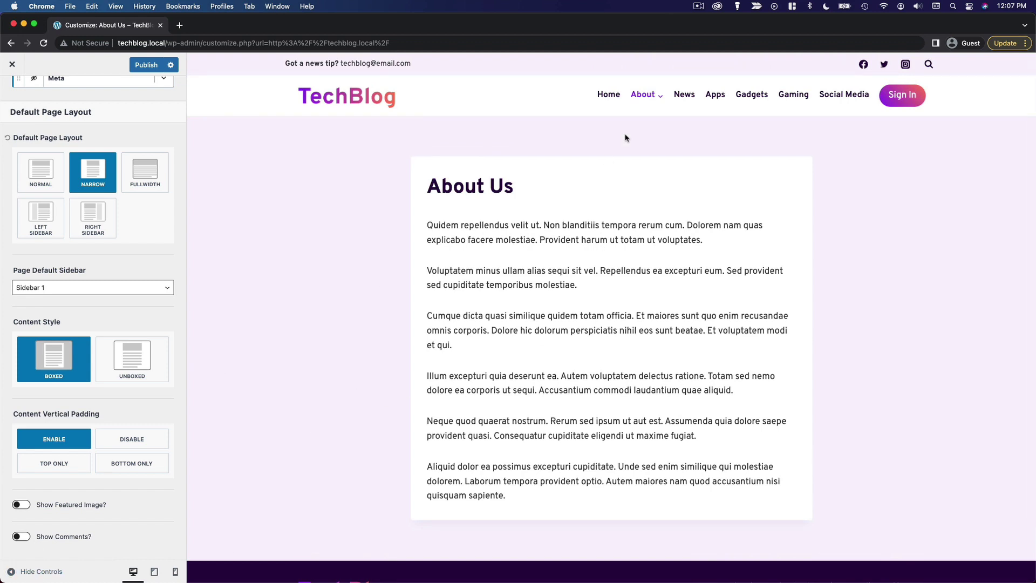
pyautogui.moveTo(660, 102)
pyautogui.click(658, 176)
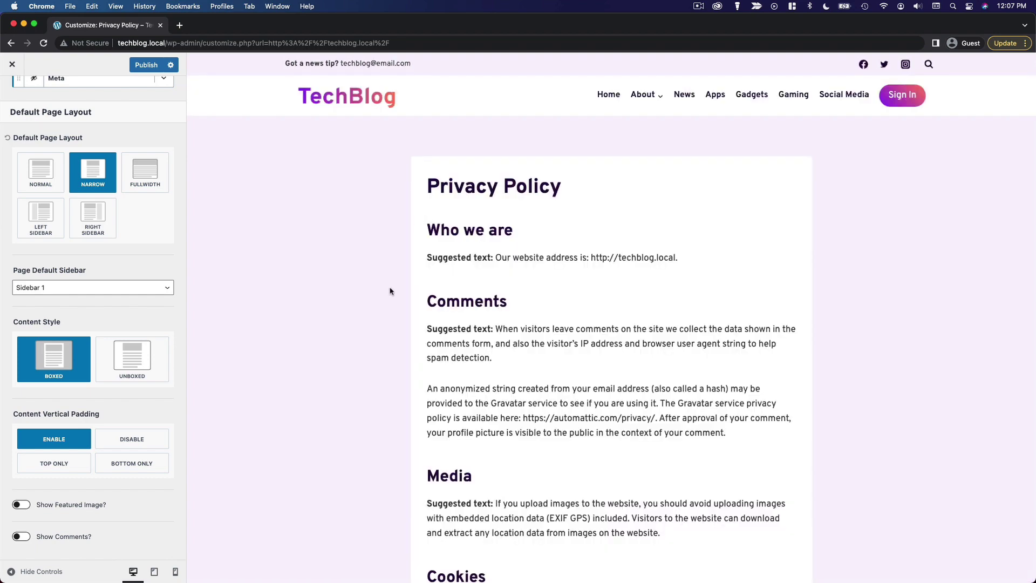
# Step: Open the Single Post Layout settings from Posts/Pages Layout
pyautogui.scroll(10, 125, 231)
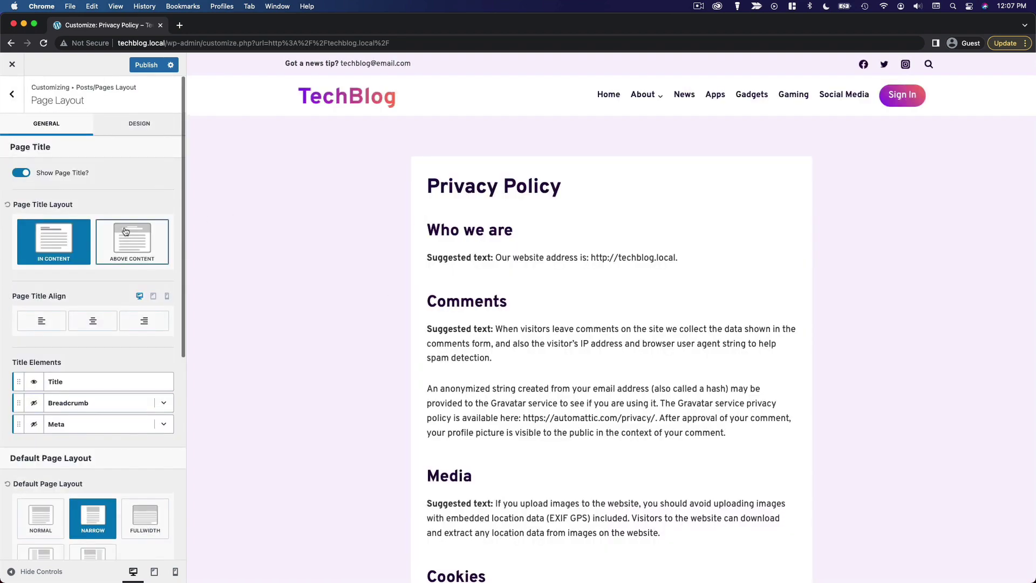
pyautogui.click(15, 94)
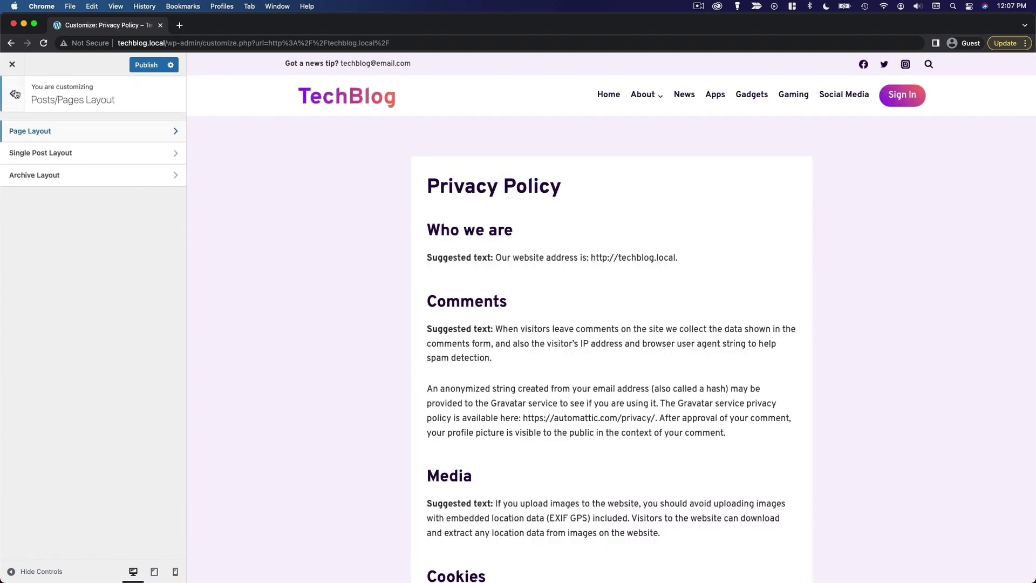
pyautogui.click(69, 162)
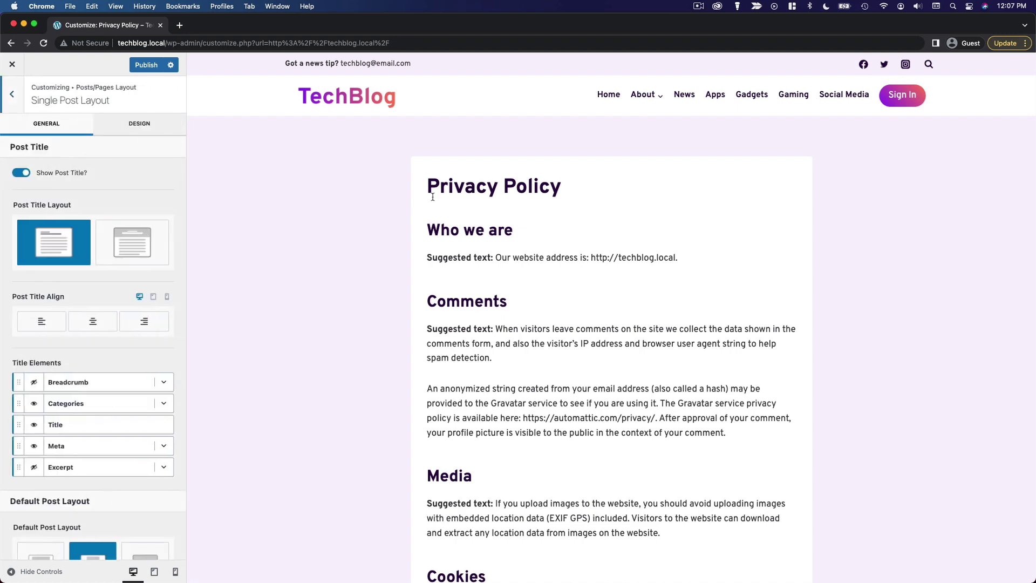
# Step: Preview the post 'Ipsam ullam voluptatem exercitationem fugit accusamus velit' from the TechBlog home page
pyautogui.click(370, 100)
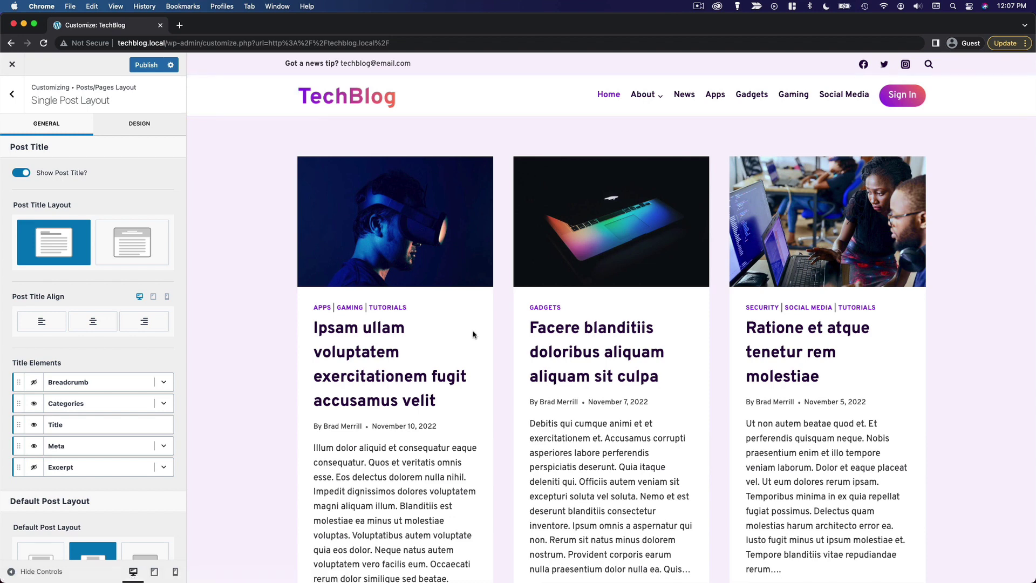
pyautogui.click(319, 335)
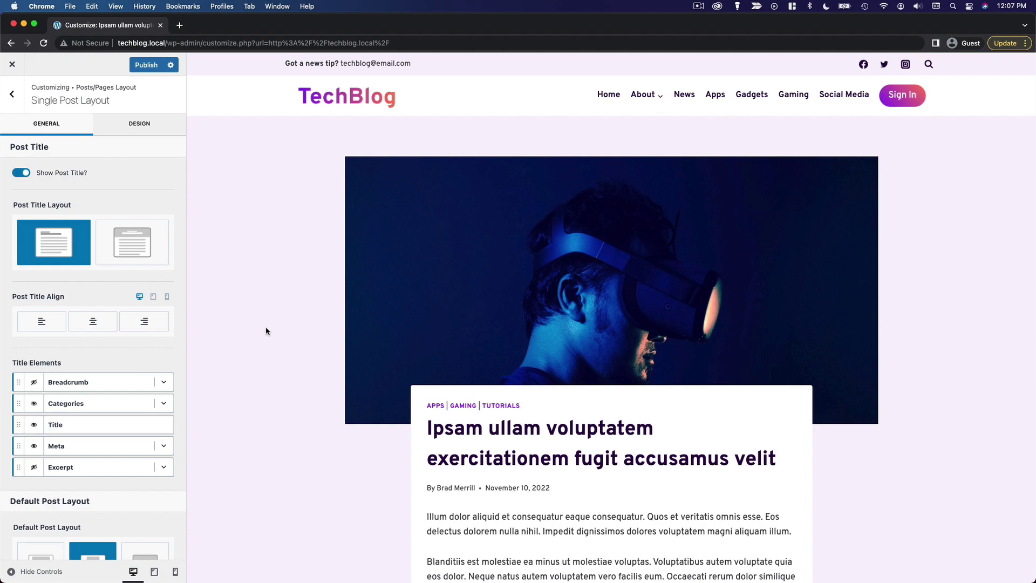
pyautogui.scroll(-8, 302, 335)
pyautogui.scroll(5, 304, 334)
pyautogui.scroll(3, 304, 334)
pyautogui.click(134, 243)
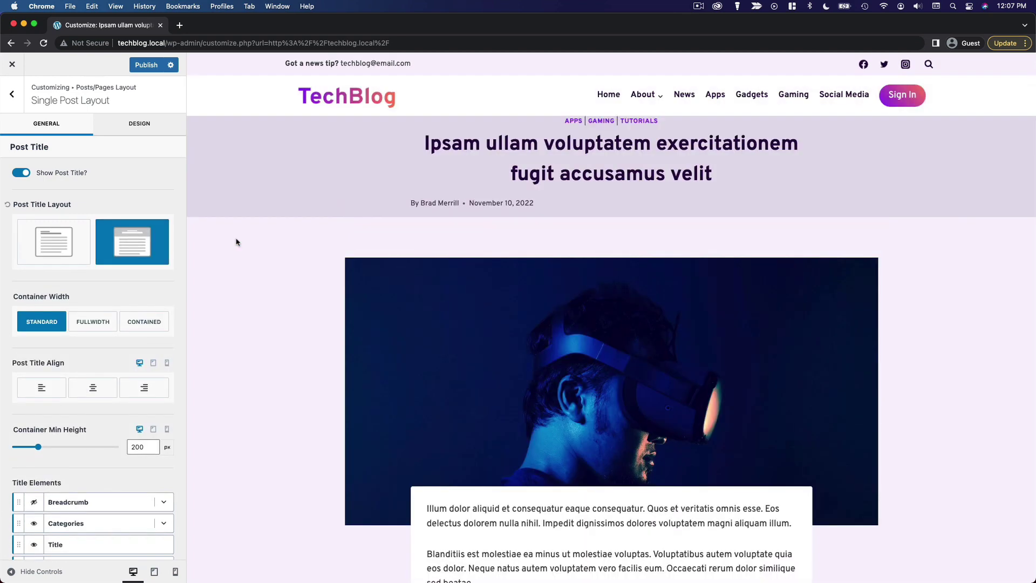
pyautogui.click(67, 260)
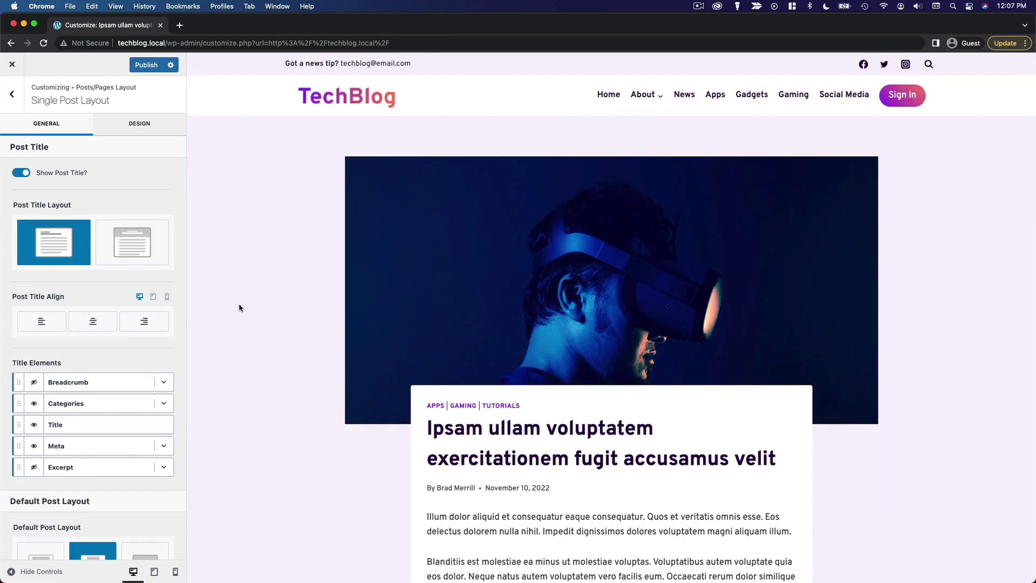
pyautogui.scroll(-2, 243, 312)
pyautogui.scroll(-3, 135, 356)
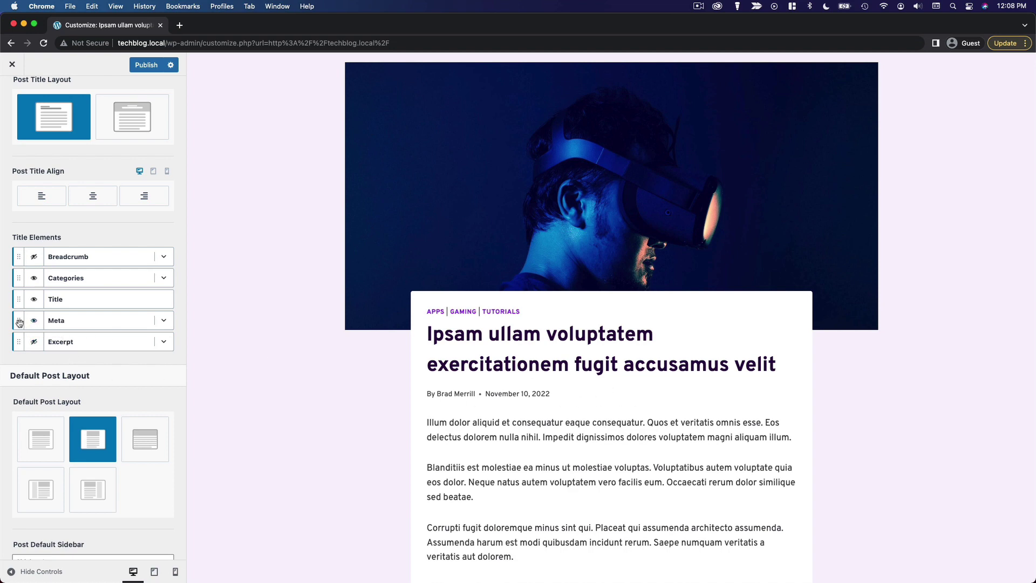
pyautogui.moveTo(19, 322); pyautogui.dragTo(19, 299)
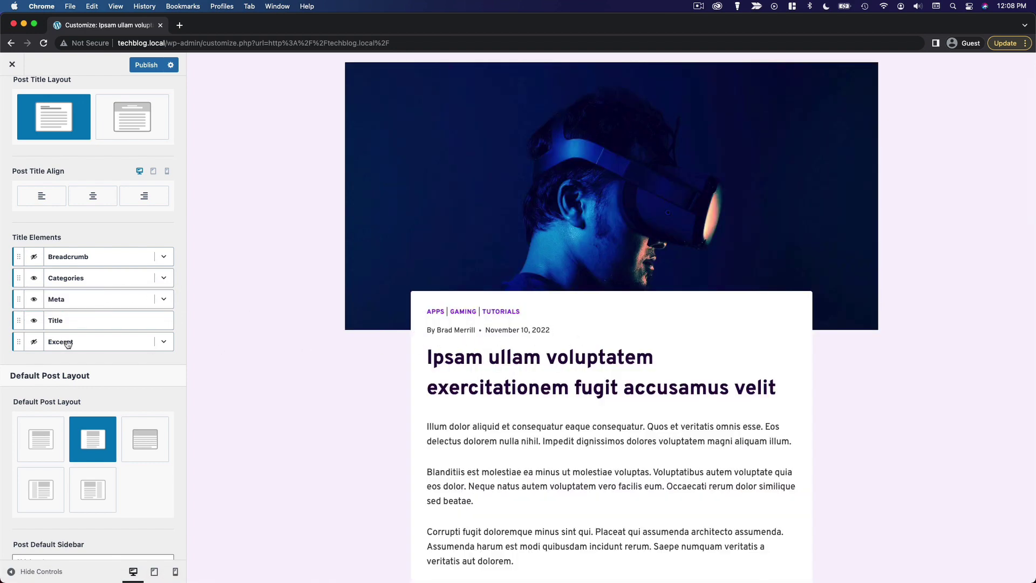
pyautogui.moveTo(16, 301); pyautogui.dragTo(19, 318)
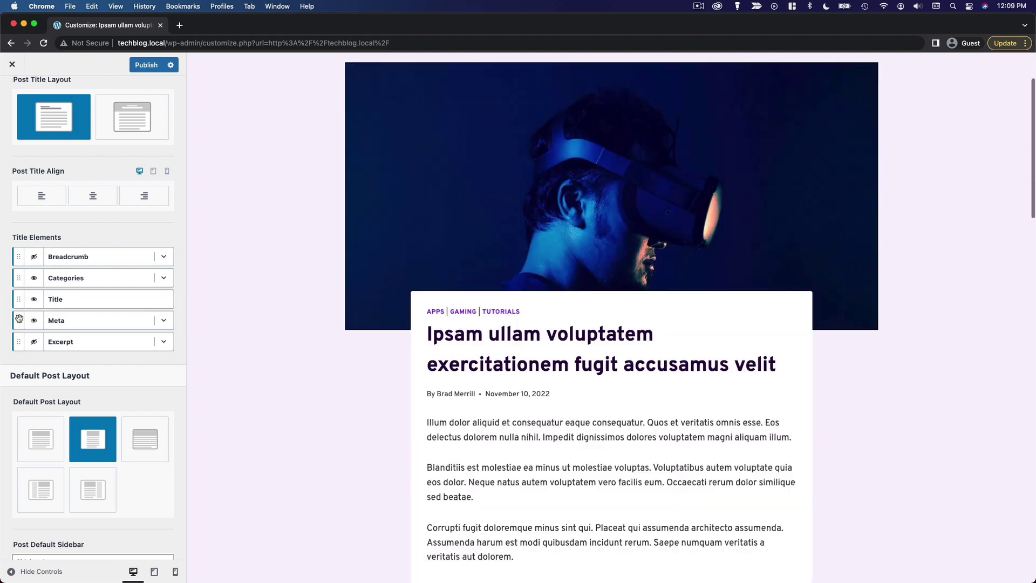
pyautogui.scroll(-1, 112, 379)
pyautogui.scroll(-5, 112, 378)
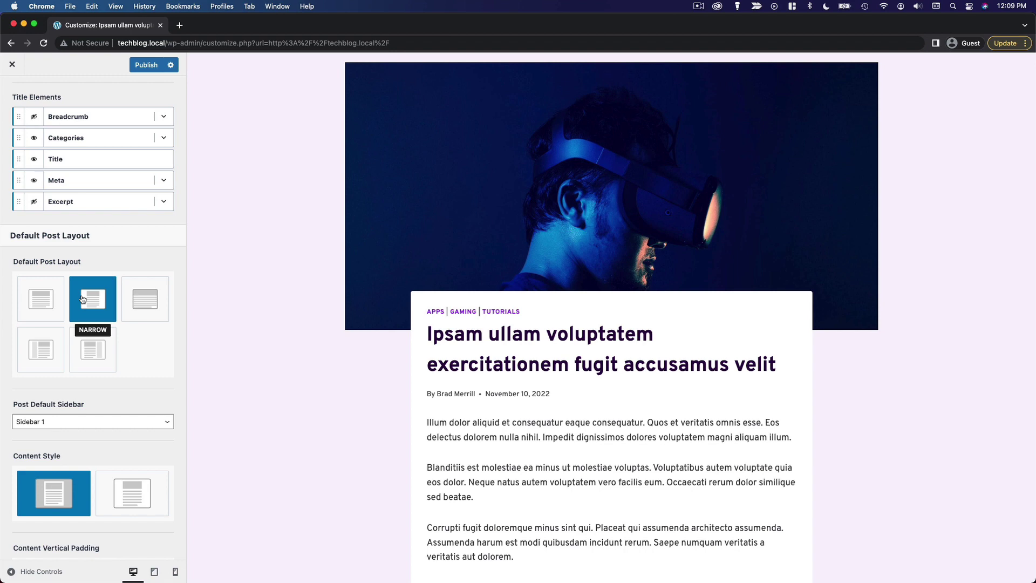
# Step: Set Default Post Layout to the right-sidebar option after trying Normal and left sidebar
pyautogui.click(33, 310)
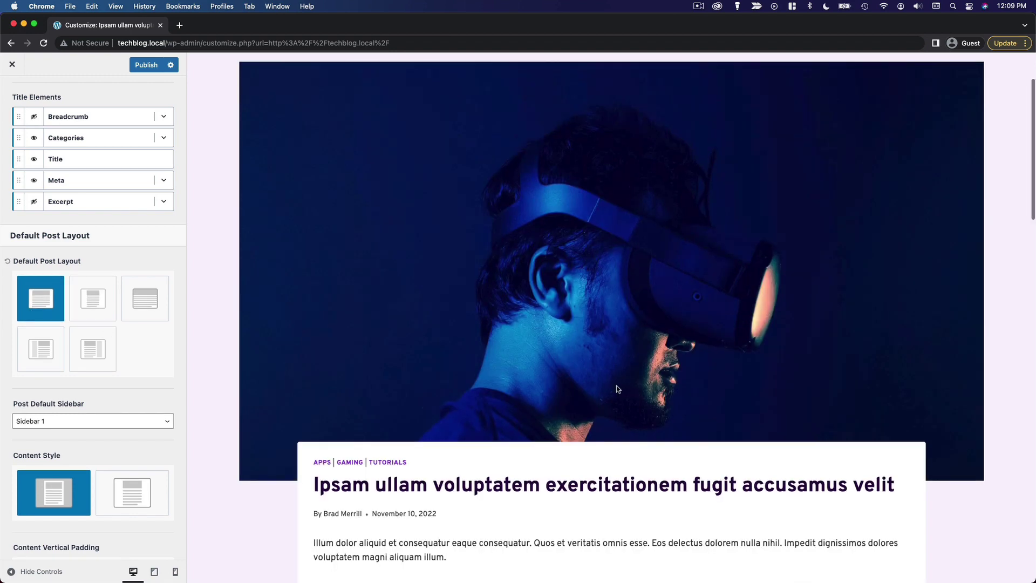
pyautogui.scroll(-4, 616, 385)
pyautogui.click(104, 358)
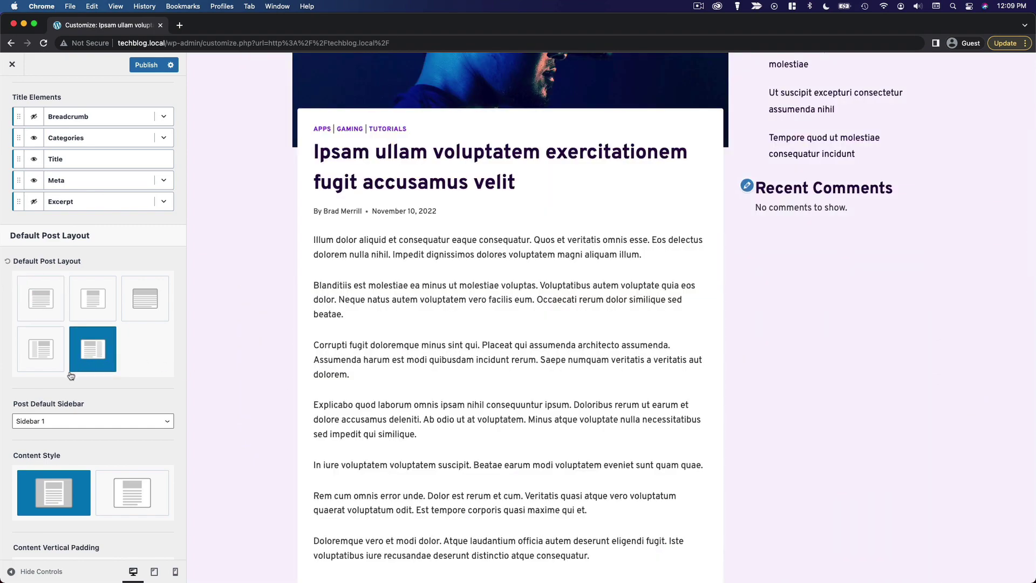
pyautogui.click(56, 364)
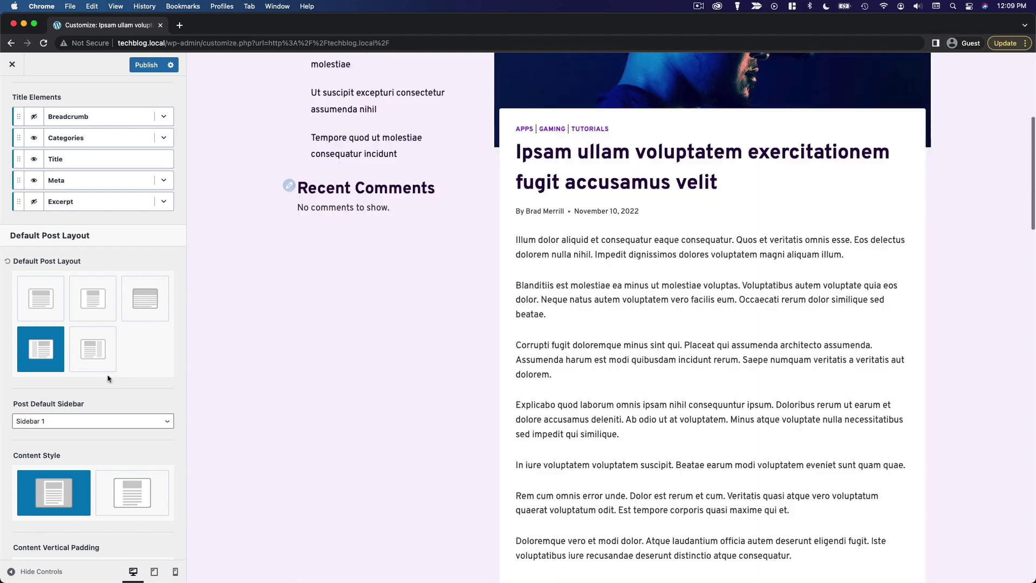
pyautogui.scroll(1, 151, 400)
pyautogui.click(93, 370)
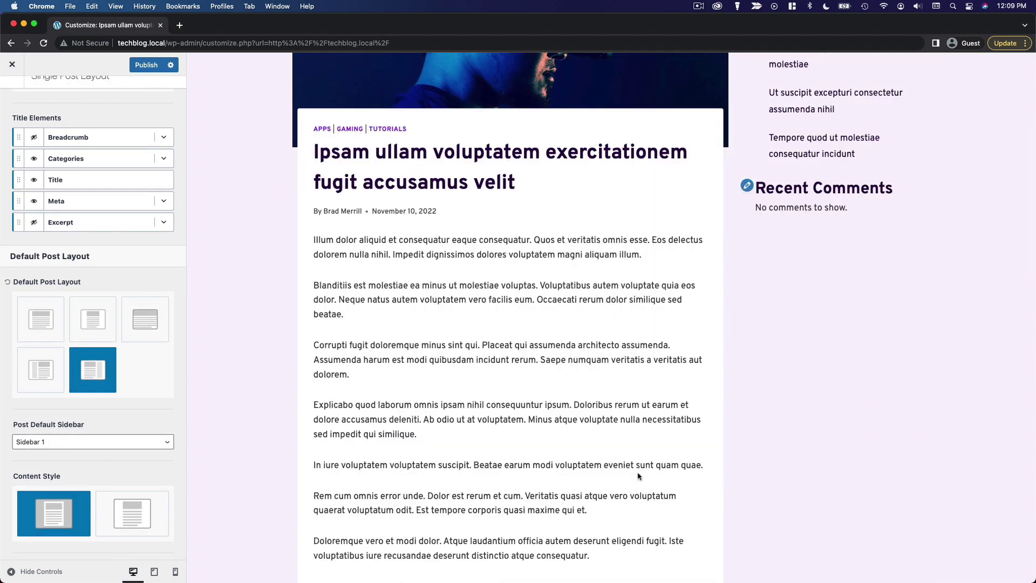
pyautogui.scroll(6, 638, 475)
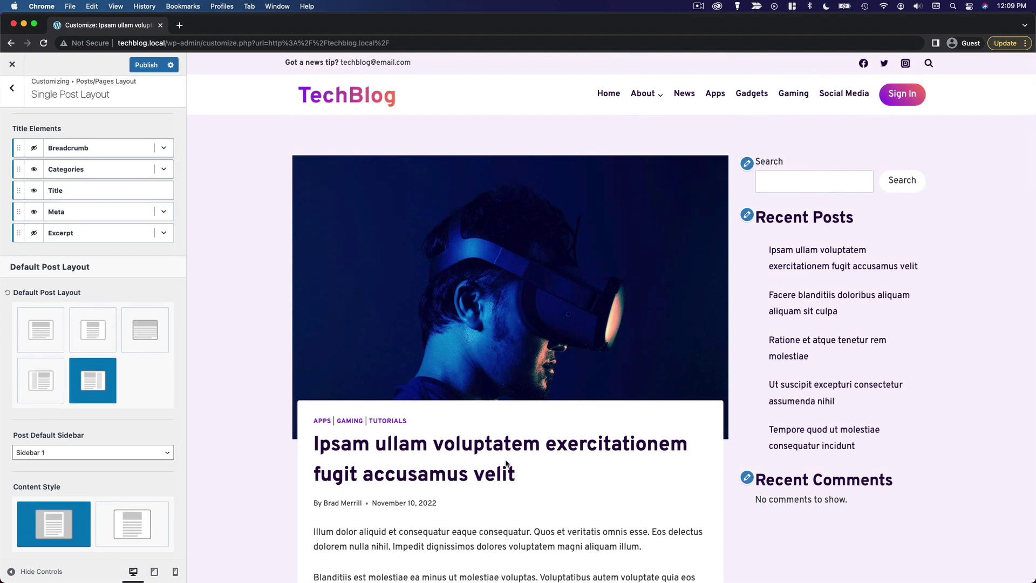
pyautogui.scroll(-7, 114, 432)
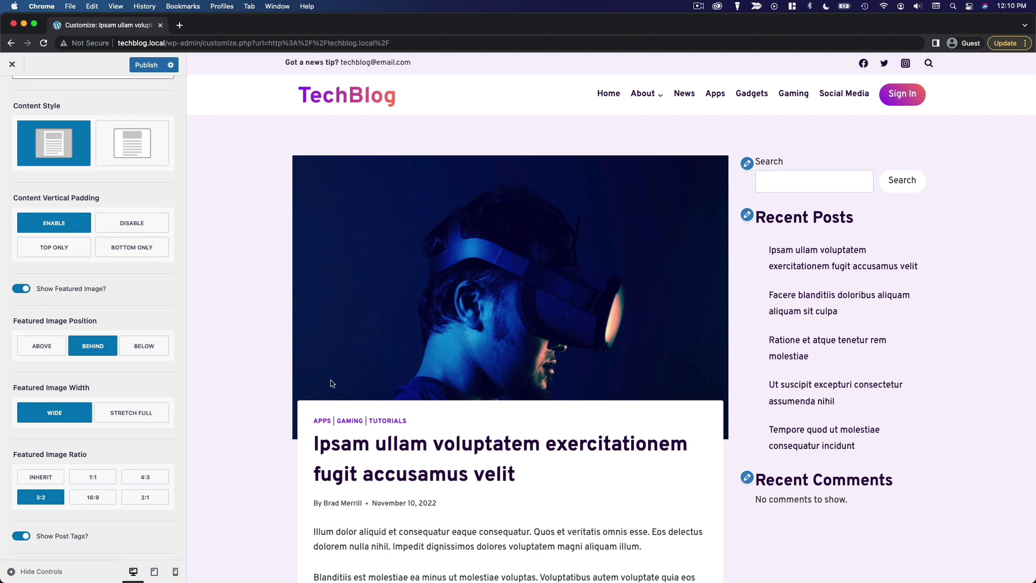
# Step: Set Featured Image Position to Above after comparing Below and Behind
pyautogui.scroll(-1, 48, 261)
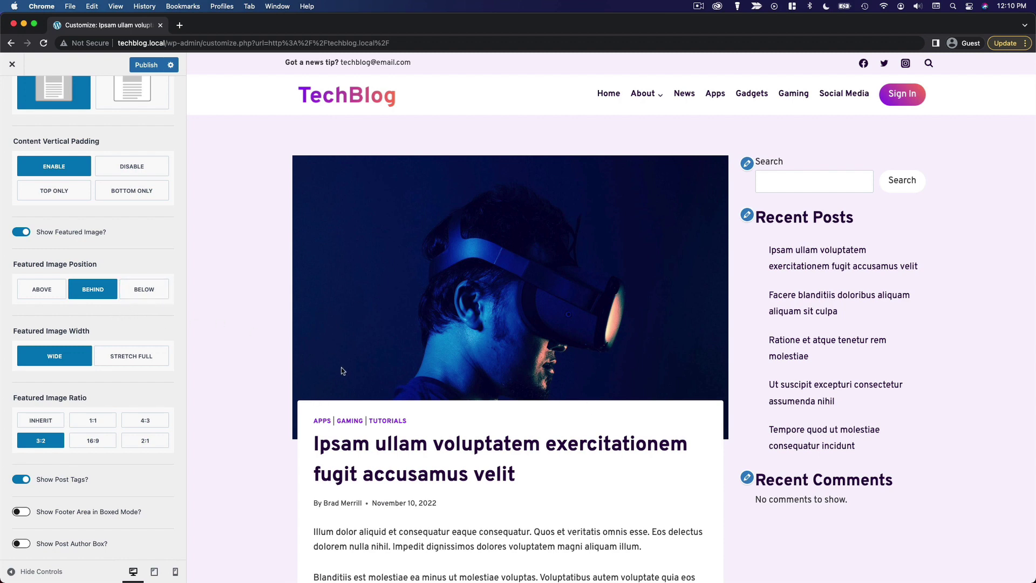
pyautogui.click(54, 299)
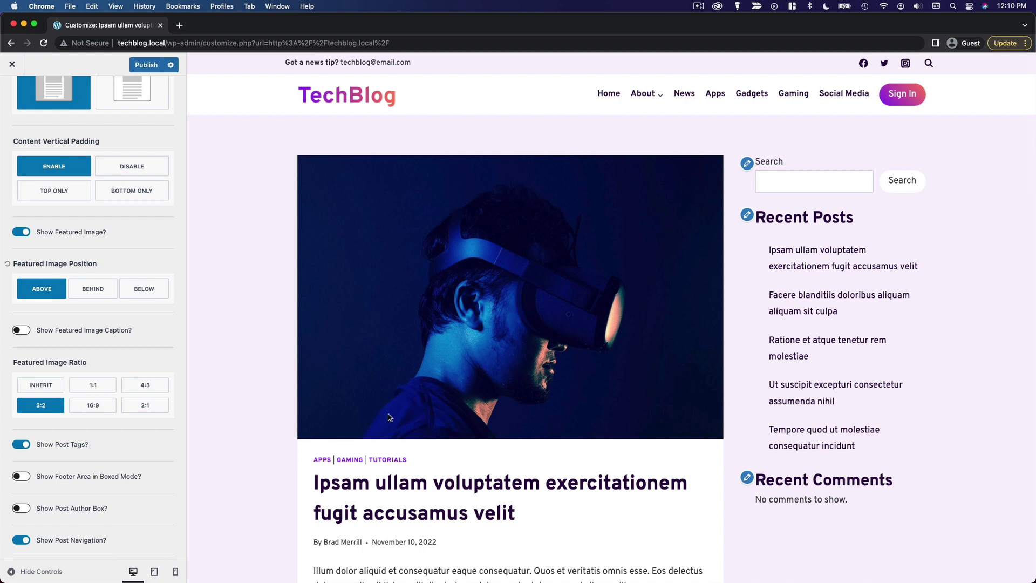
pyautogui.click(138, 288)
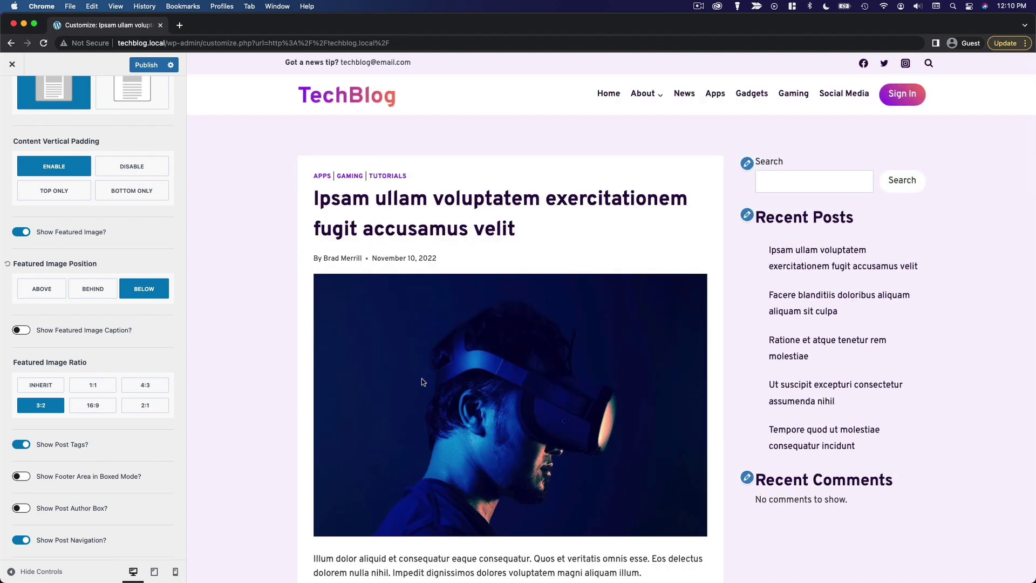
pyautogui.scroll(-3, 320, 372)
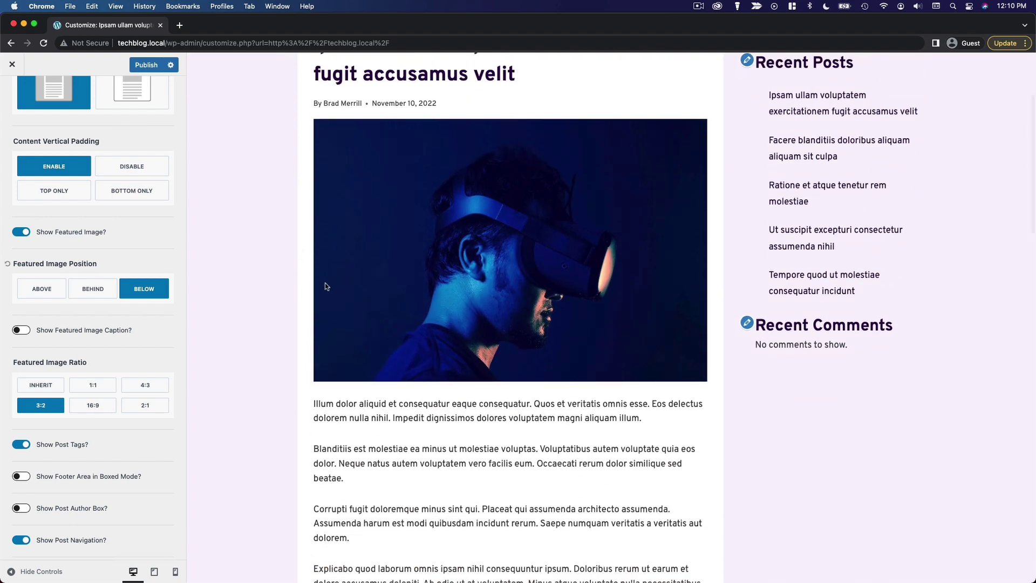
pyautogui.scroll(3, 248, 350)
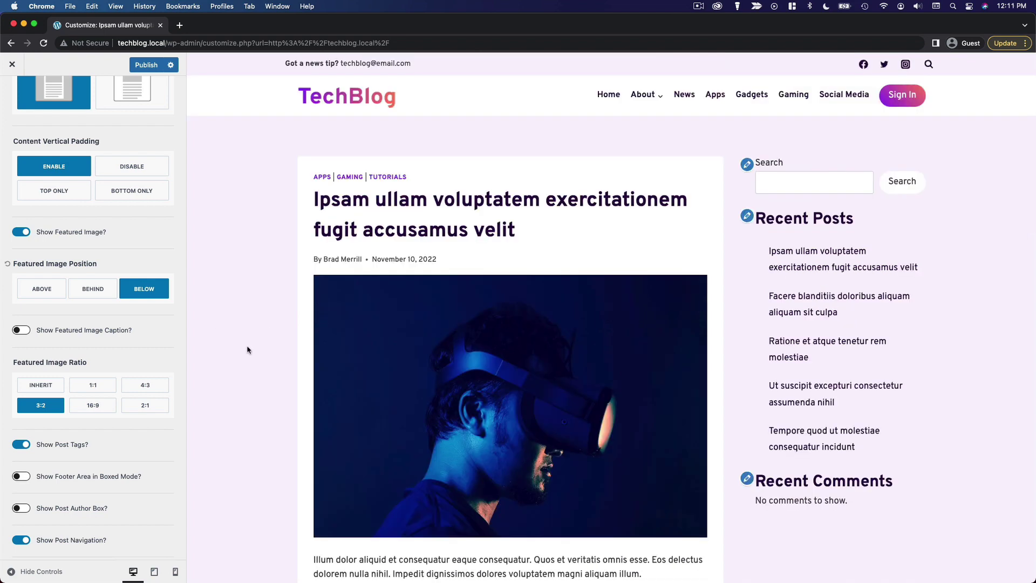
pyautogui.click(102, 298)
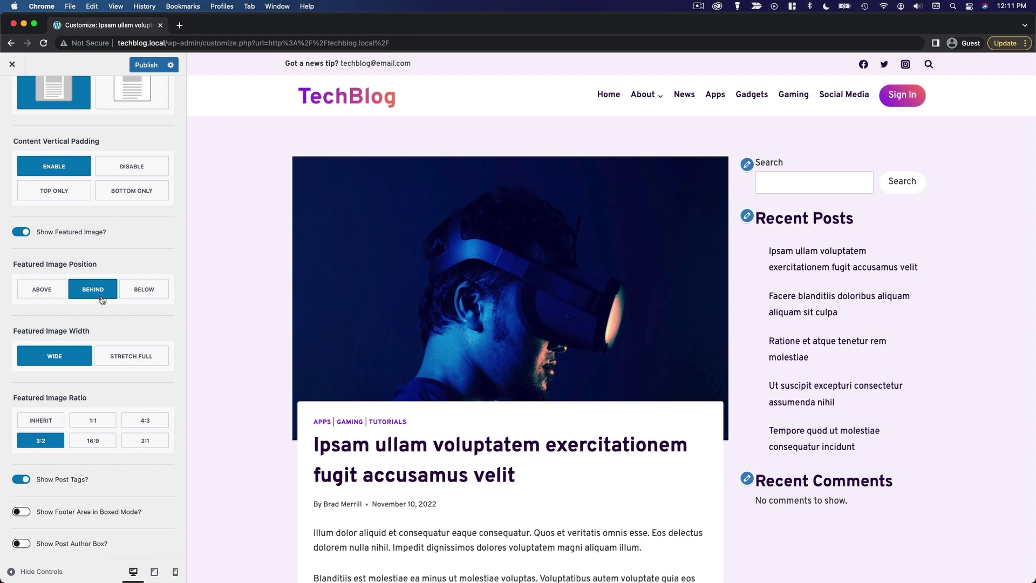
pyautogui.click(59, 294)
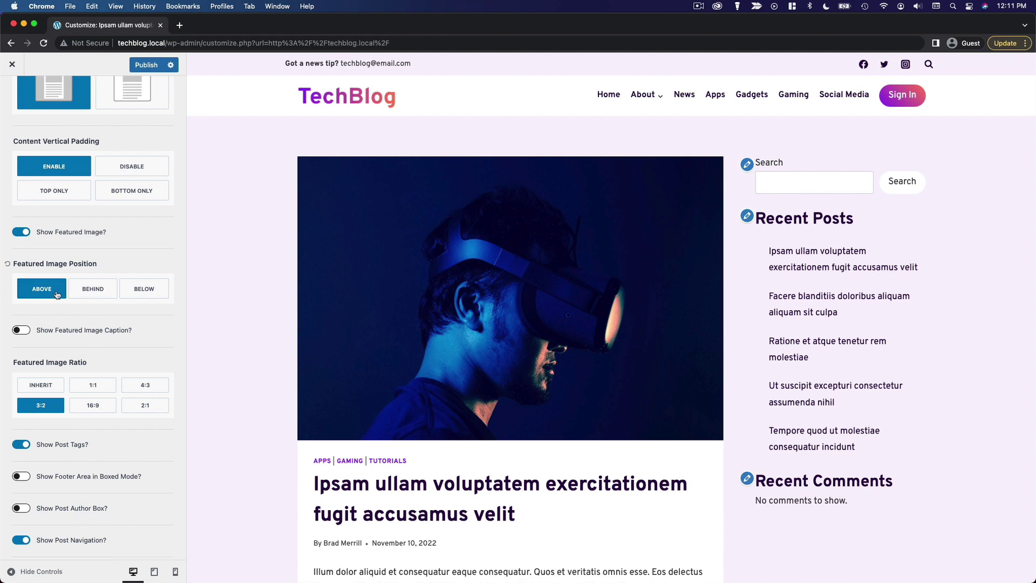
pyautogui.click(89, 295)
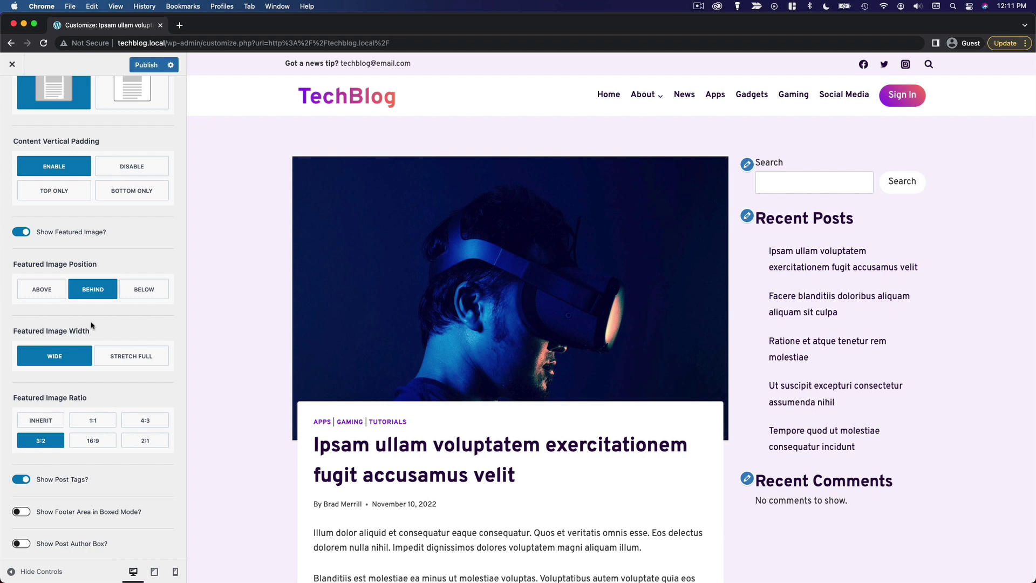
pyautogui.click(46, 298)
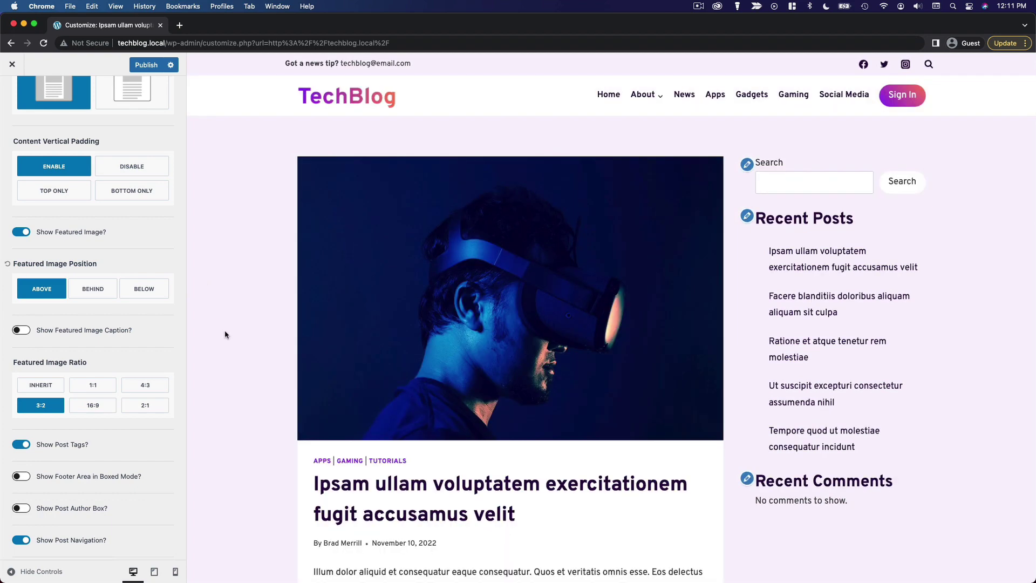
pyautogui.scroll(-3, 130, 343)
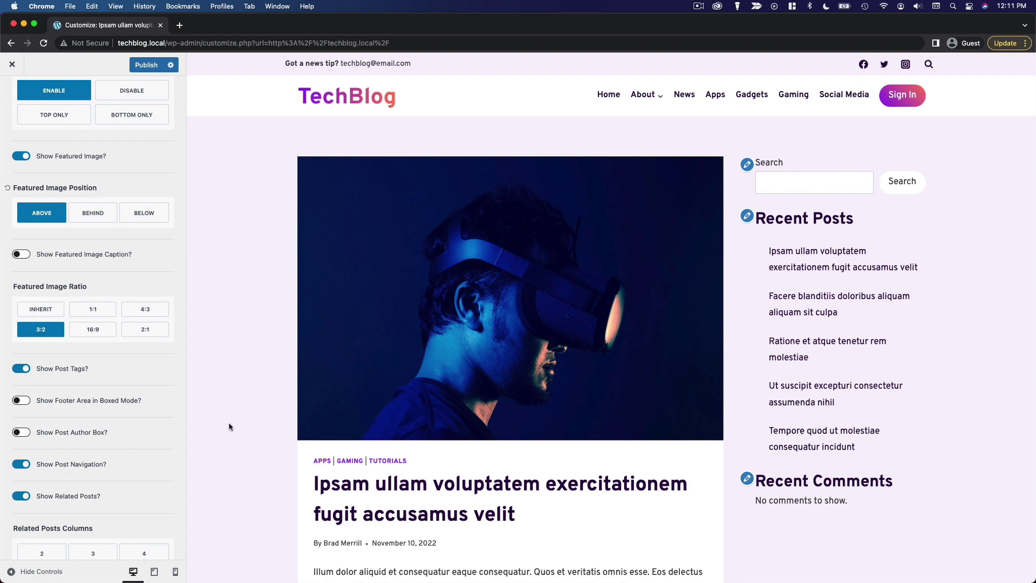
pyautogui.scroll(-1, 336, 413)
pyautogui.scroll(-4, 132, 402)
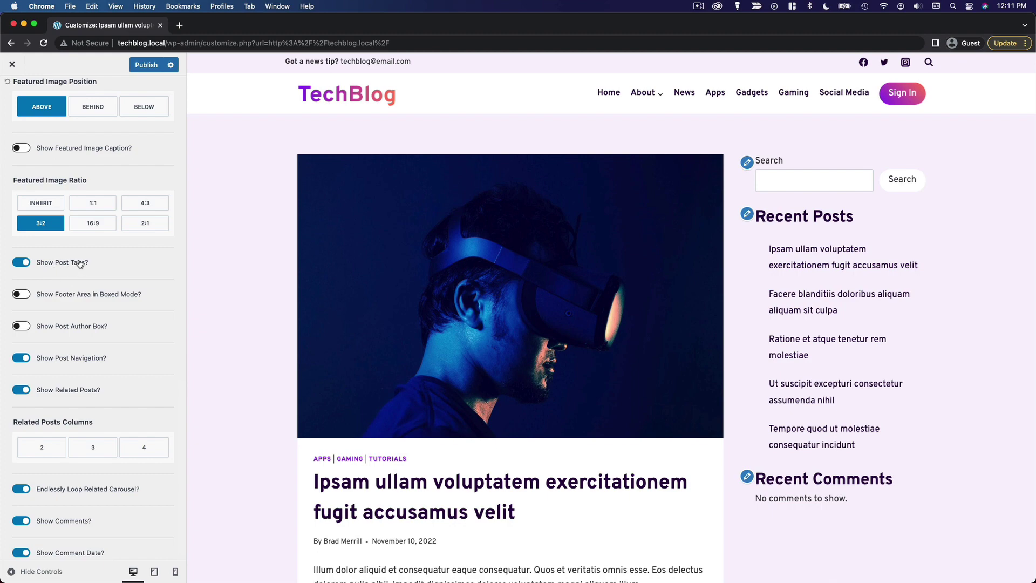
pyautogui.click(19, 327)
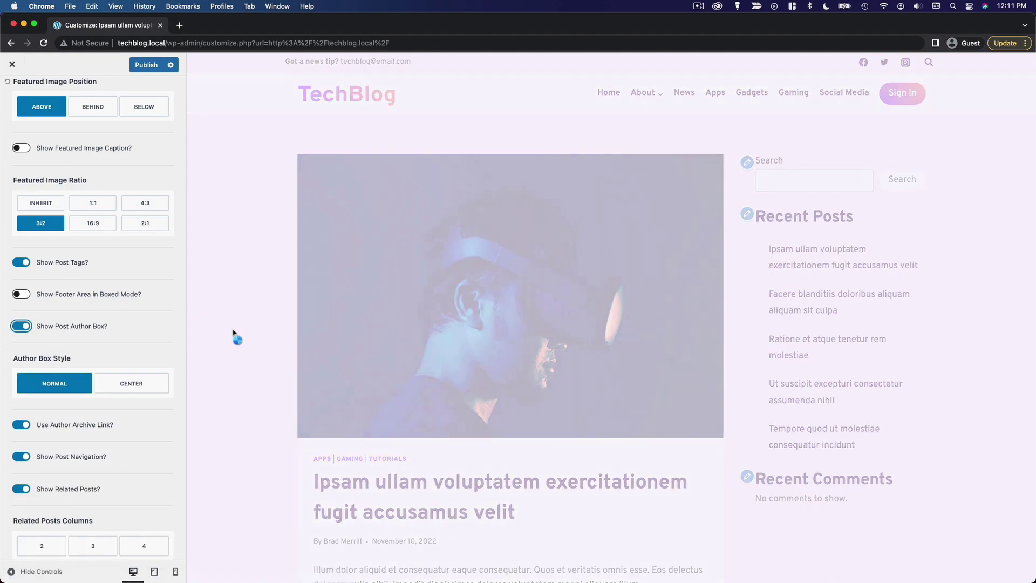
pyautogui.scroll(-15, 242, 335)
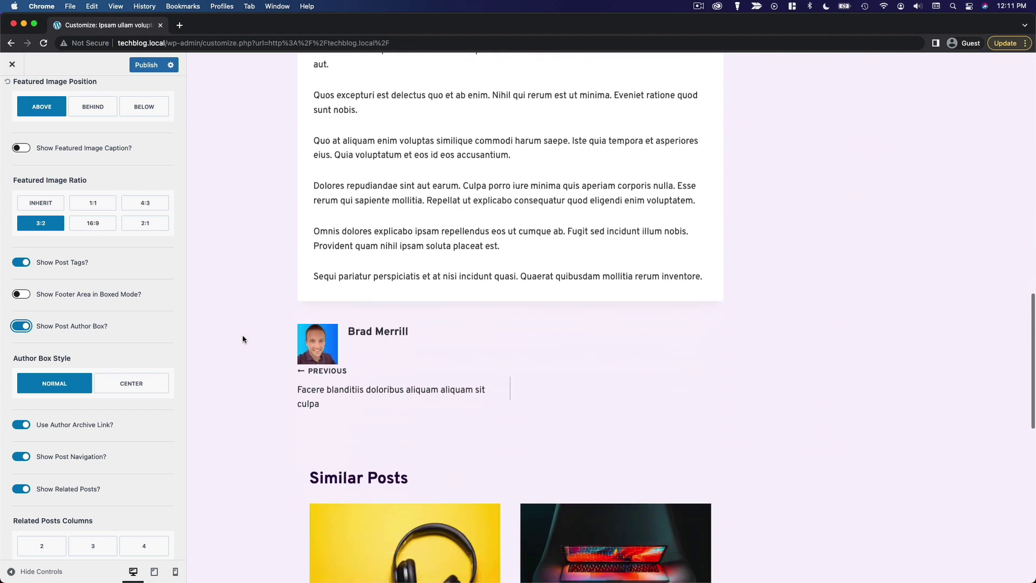
pyautogui.scroll(-2, 243, 339)
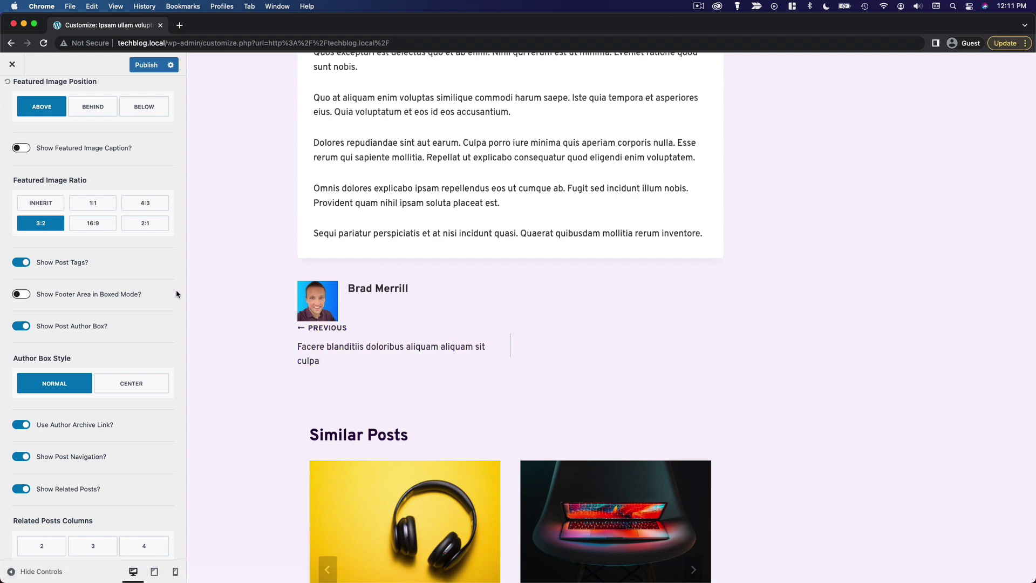
pyautogui.click(113, 385)
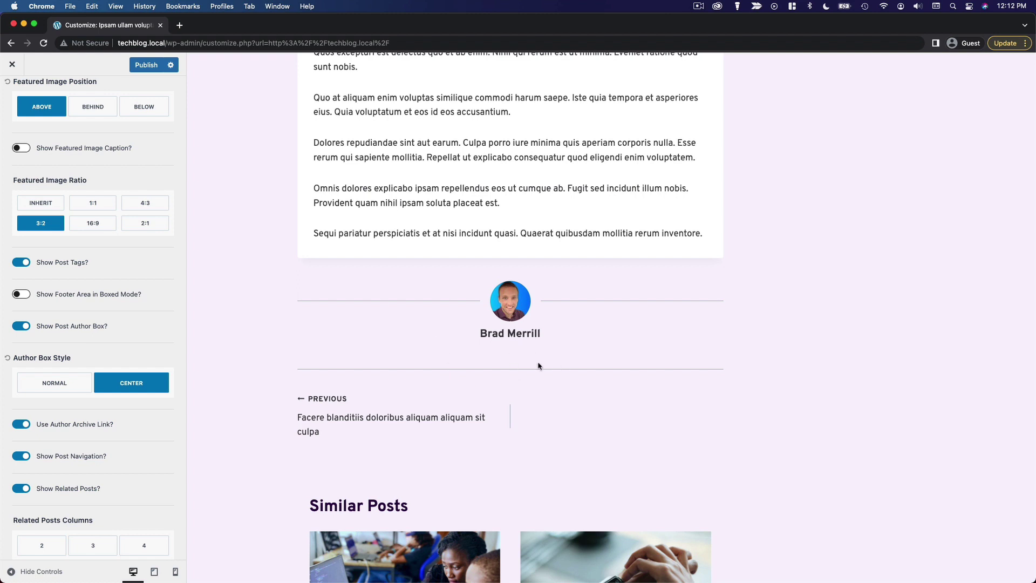
pyautogui.click(17, 326)
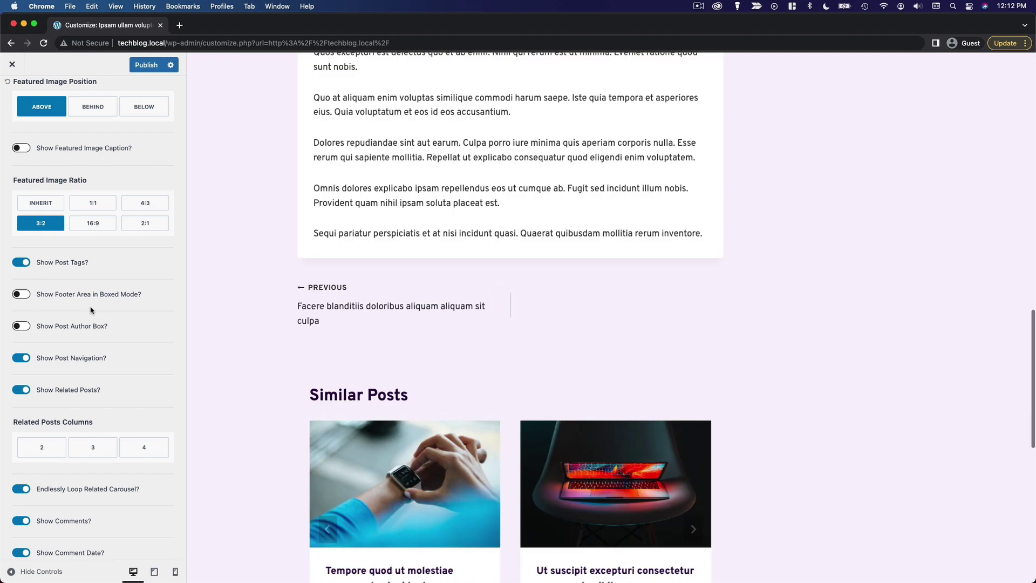
pyautogui.scroll(-1, 174, 340)
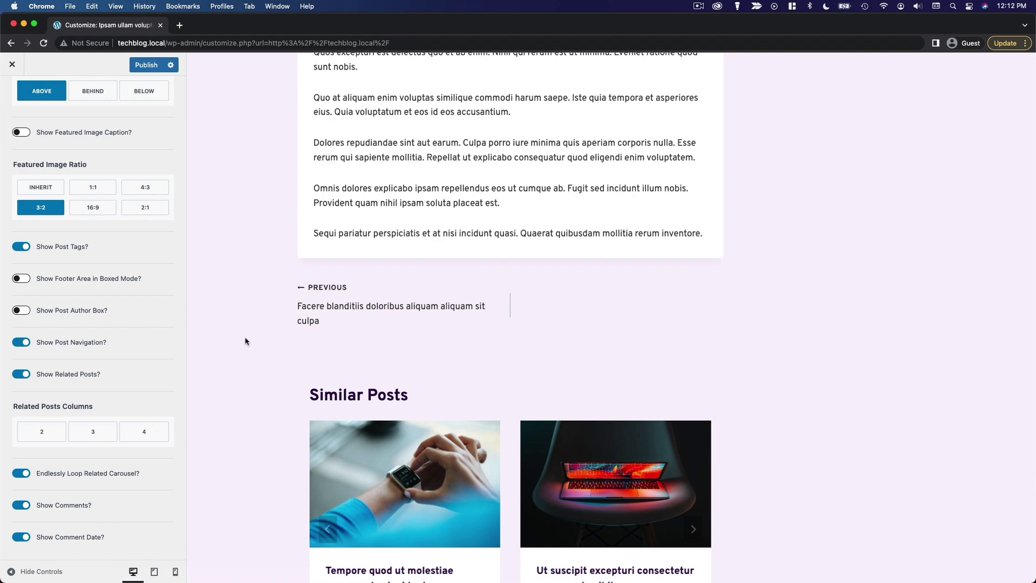
pyautogui.scroll(-5, 231, 342)
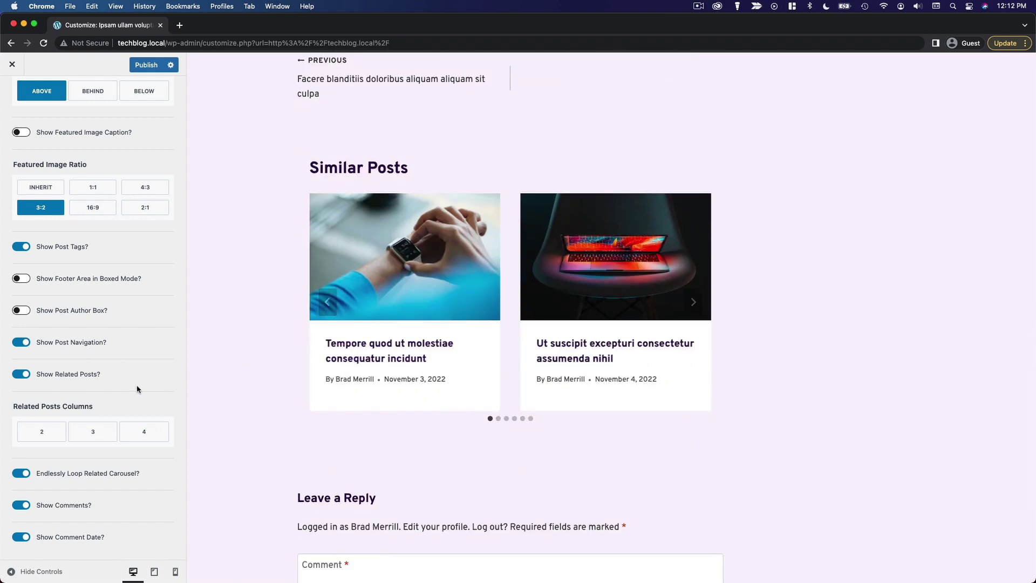
pyautogui.scroll(-5, 446, 419)
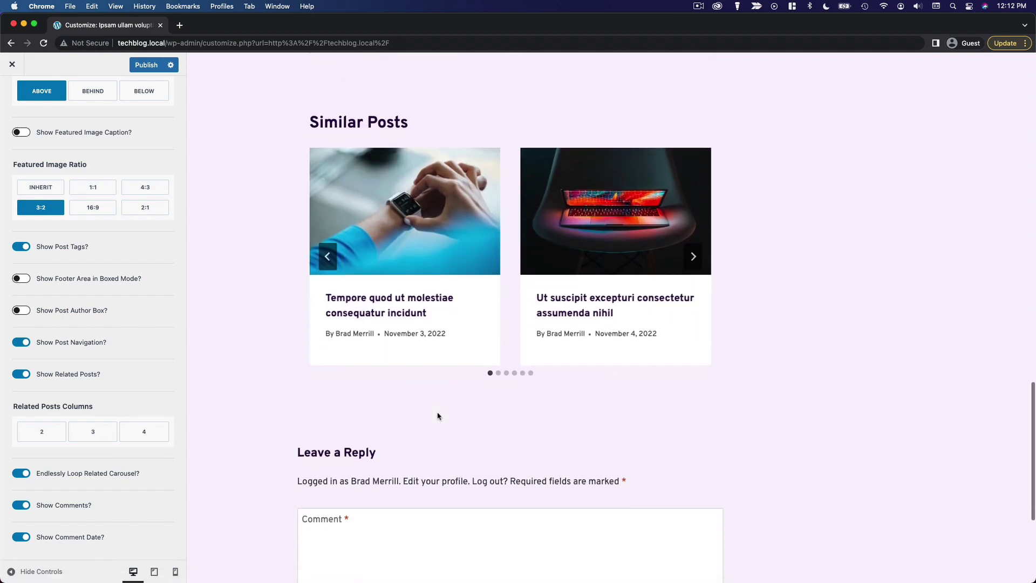
pyautogui.scroll(10, 561, 399)
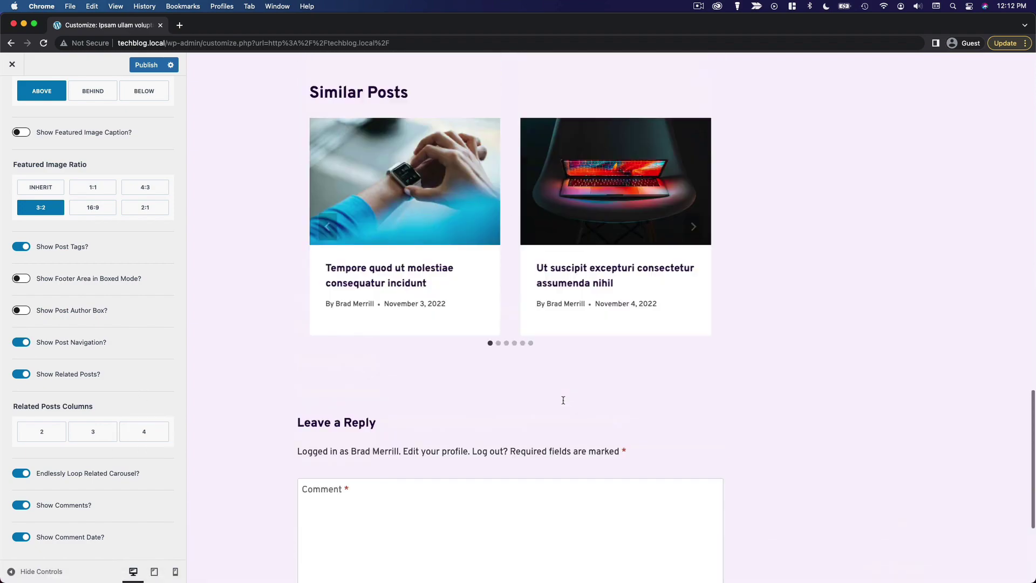
pyautogui.scroll(10, 563, 400)
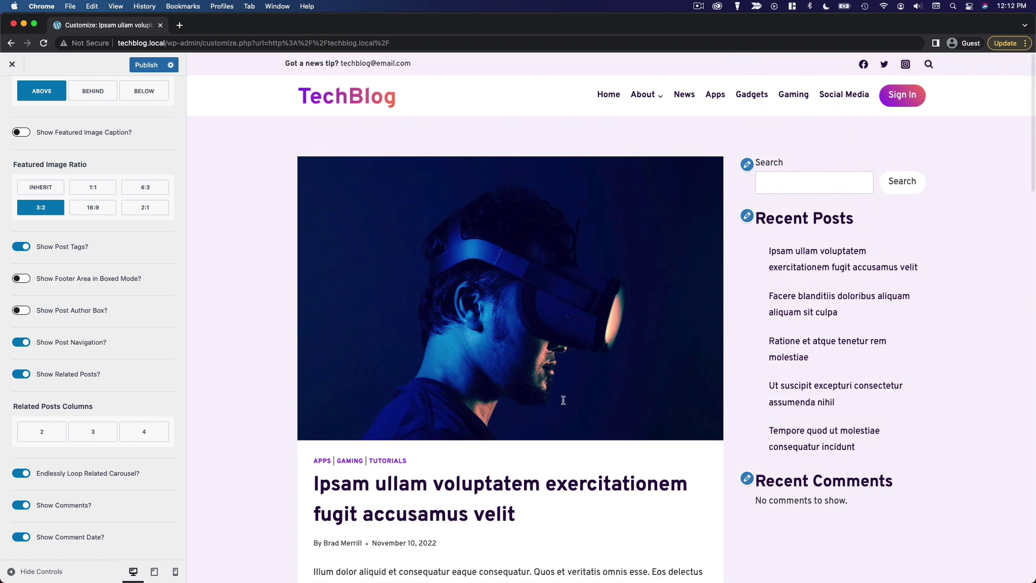
pyautogui.scroll(15, 34, 185)
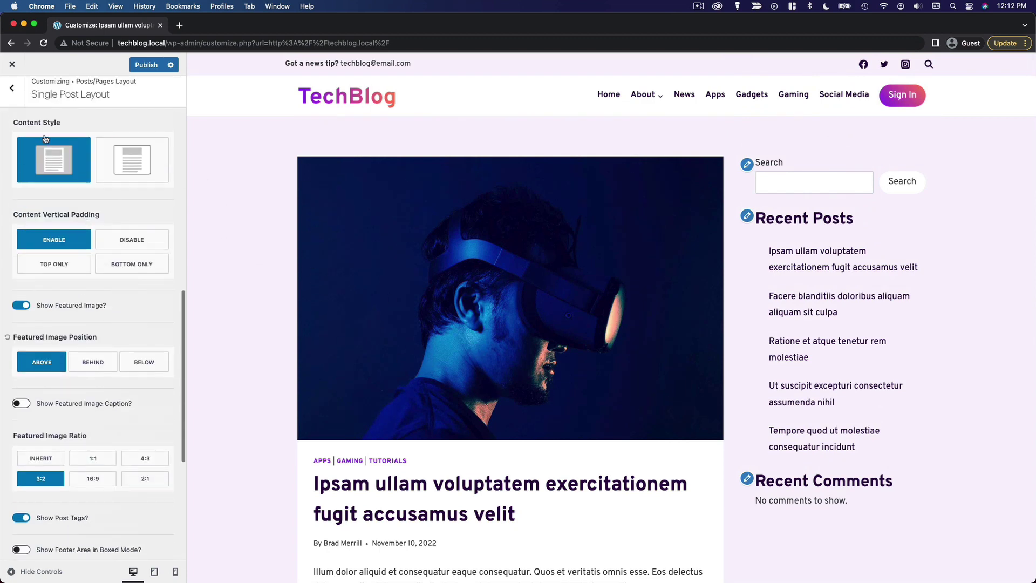